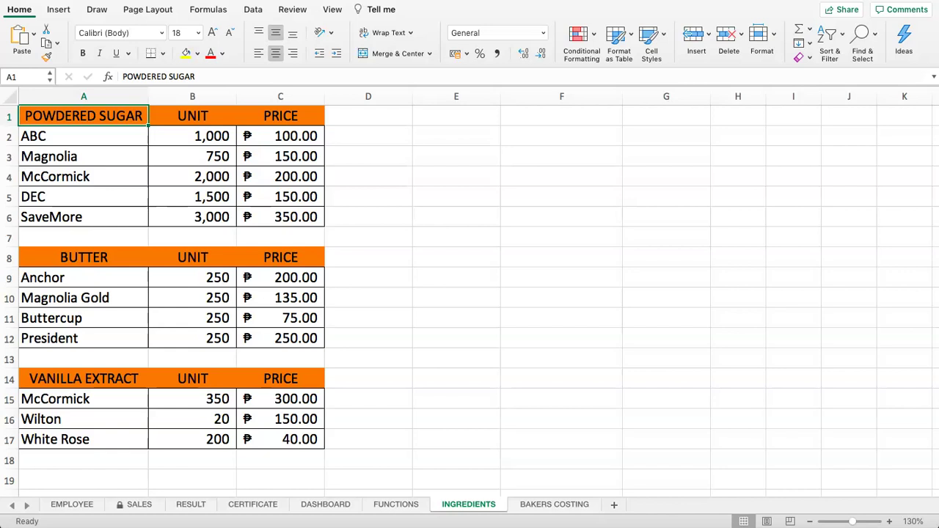
# Survey the powdered sugar units and prices and the Powdered Sugar, Butter and Vanilla Extract headers
pyautogui.moveTo(183, 140); pyautogui.dragTo(288, 227)
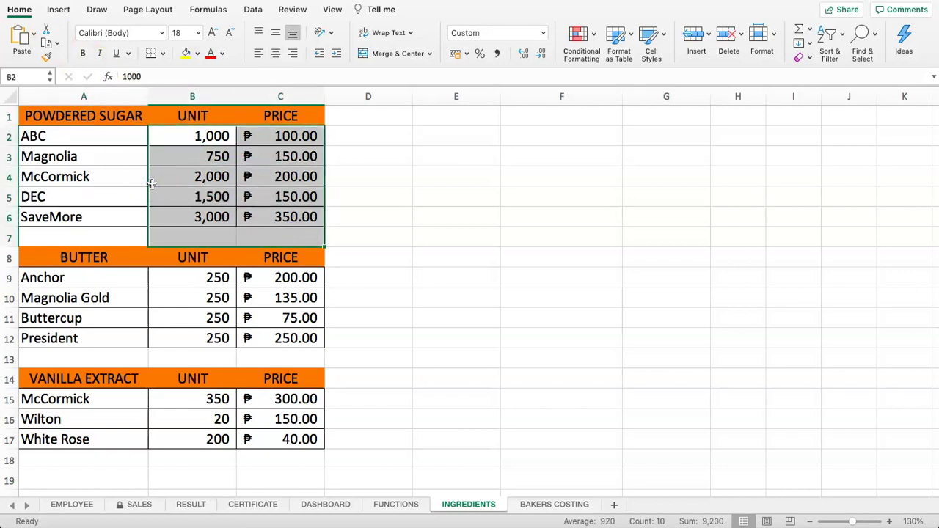
pyautogui.click(189, 174)
pyautogui.moveTo(189, 174); pyautogui.dragTo(289, 210)
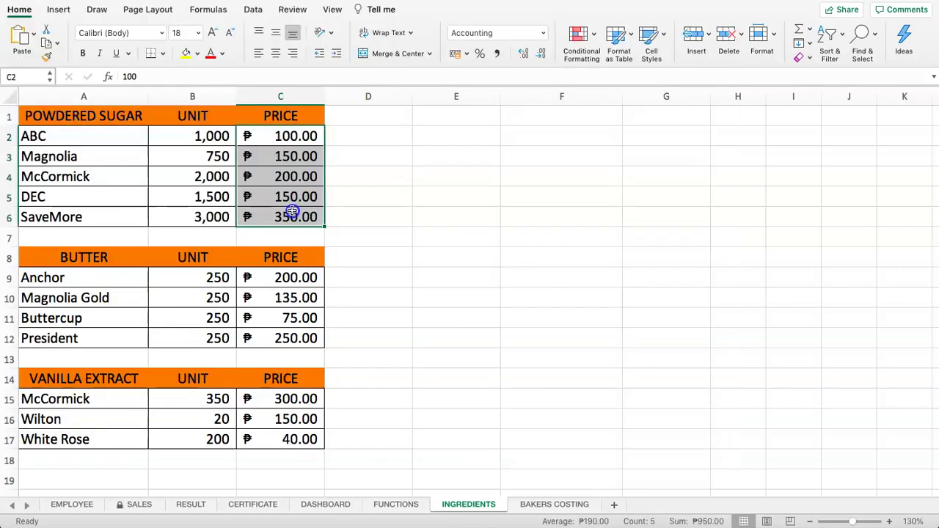
pyautogui.moveTo(33, 140); pyautogui.dragTo(256, 151)
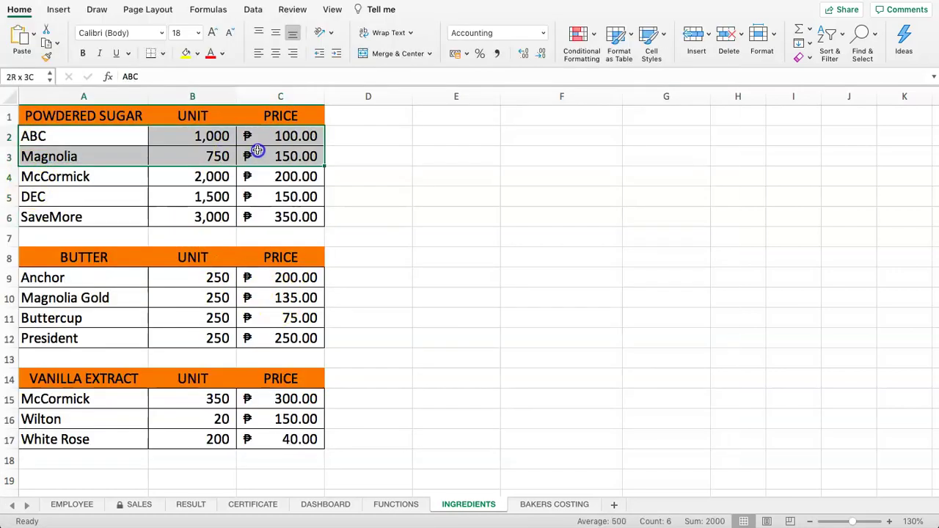
pyautogui.click(84, 117)
pyautogui.click(56, 253)
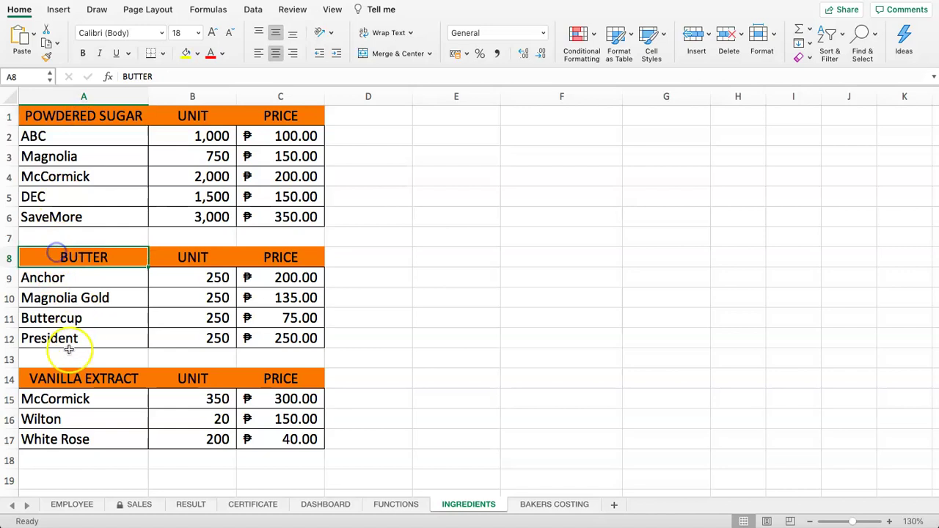
pyautogui.click(62, 376)
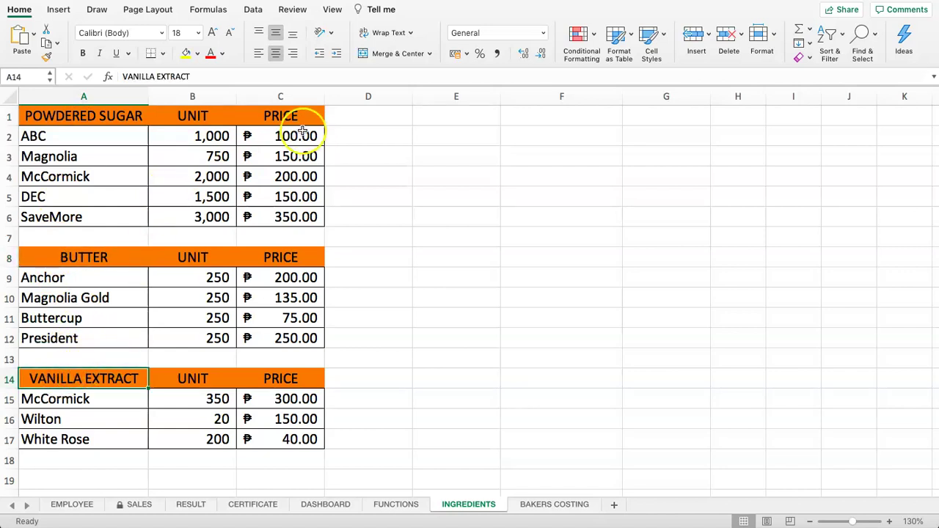
# Select the powdered sugar prices, the empty column D cells, and each brand's unit amount
pyautogui.moveTo(297, 135); pyautogui.dragTo(308, 216)
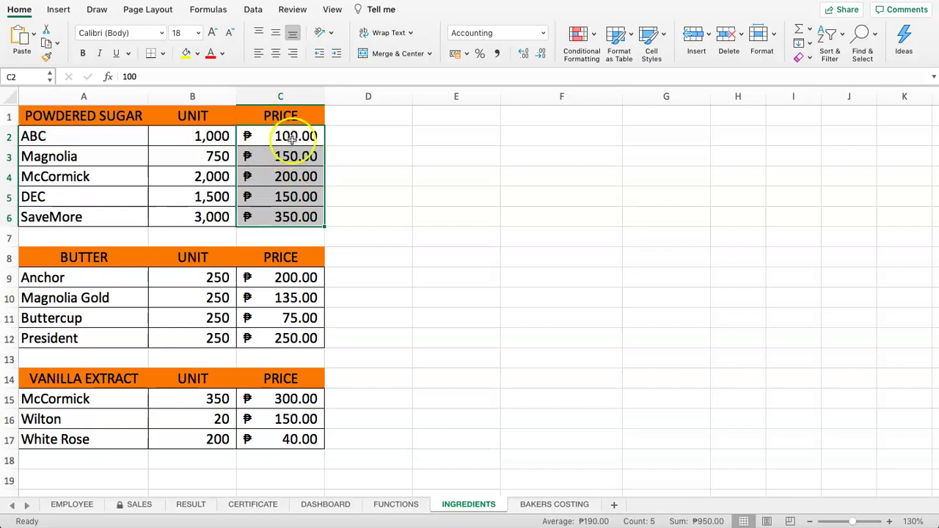
pyautogui.moveTo(294, 132); pyautogui.dragTo(304, 216)
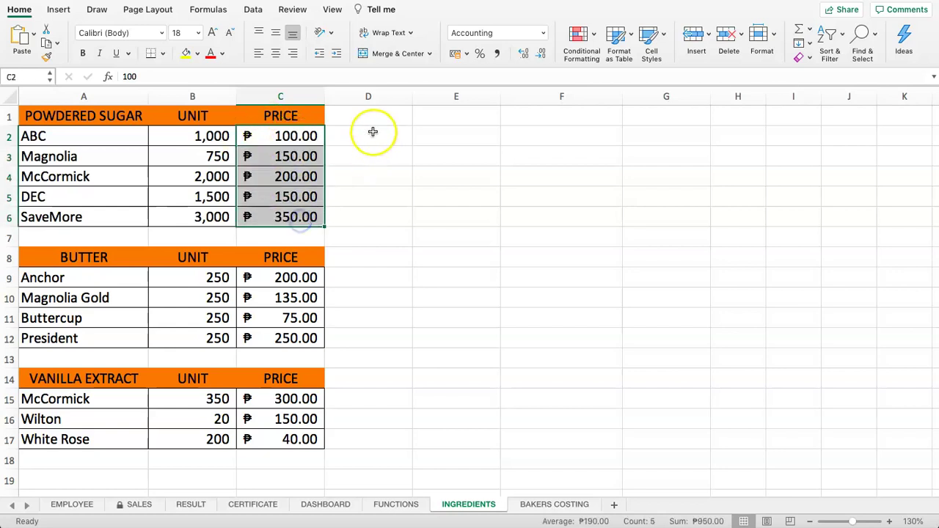
pyautogui.moveTo(371, 130); pyautogui.dragTo(376, 220)
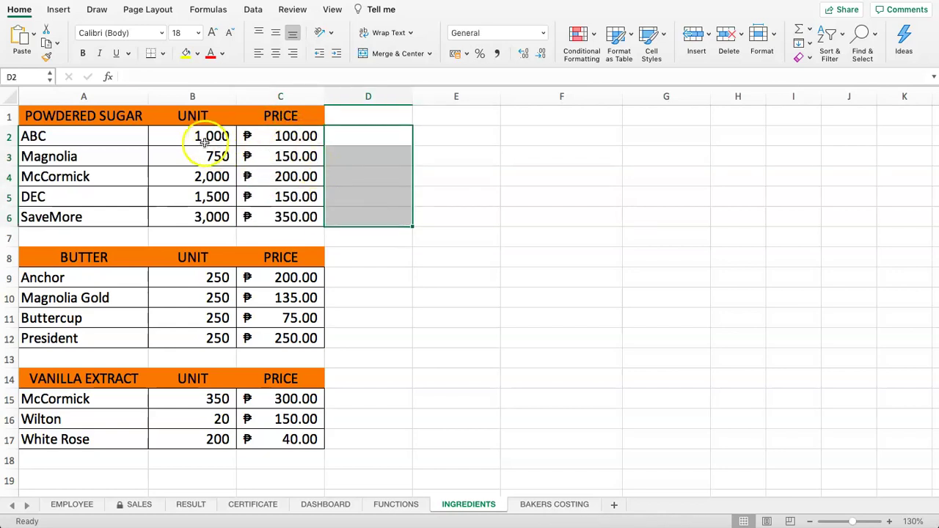
pyautogui.moveTo(216, 140); pyautogui.dragTo(262, 134)
pyautogui.click(183, 137)
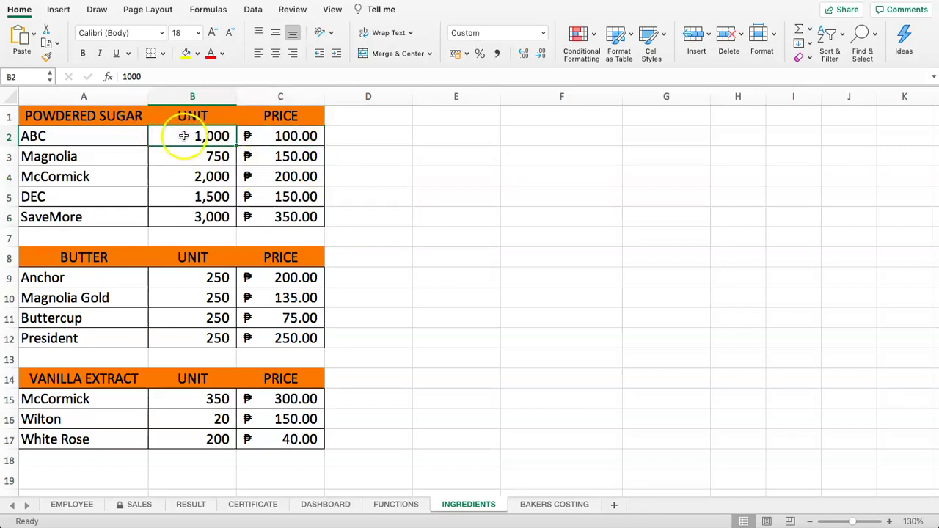
pyautogui.click(193, 156)
pyautogui.click(195, 177)
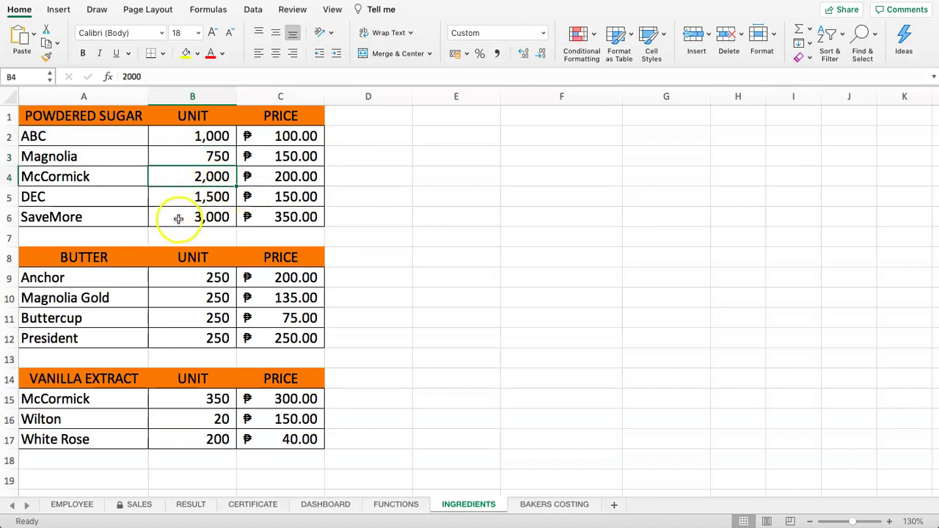
pyautogui.click(179, 198)
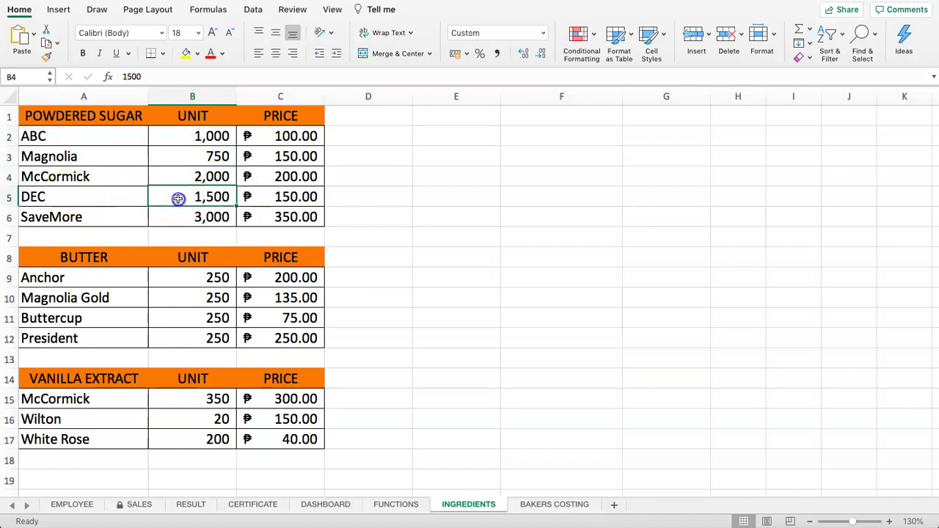
pyautogui.click(168, 216)
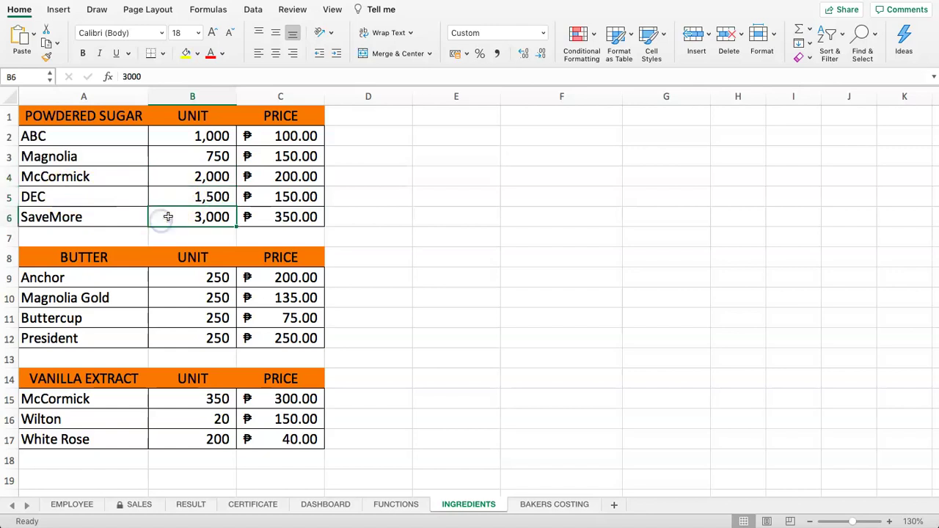
pyautogui.click(356, 135)
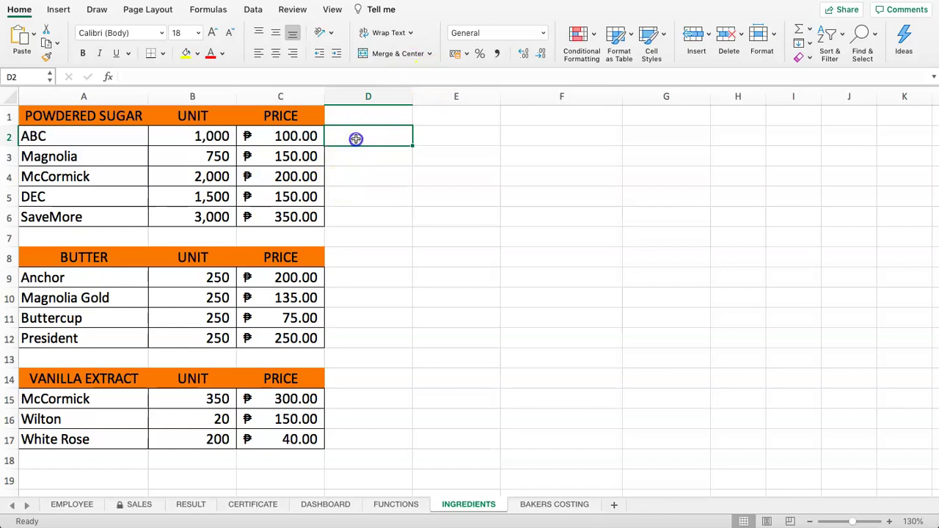
# Copy the PRICE column's C1:C17 formatting onto column D with Format Painter
pyautogui.click(345, 118)
pyautogui.moveTo(299, 119); pyautogui.dragTo(291, 439)
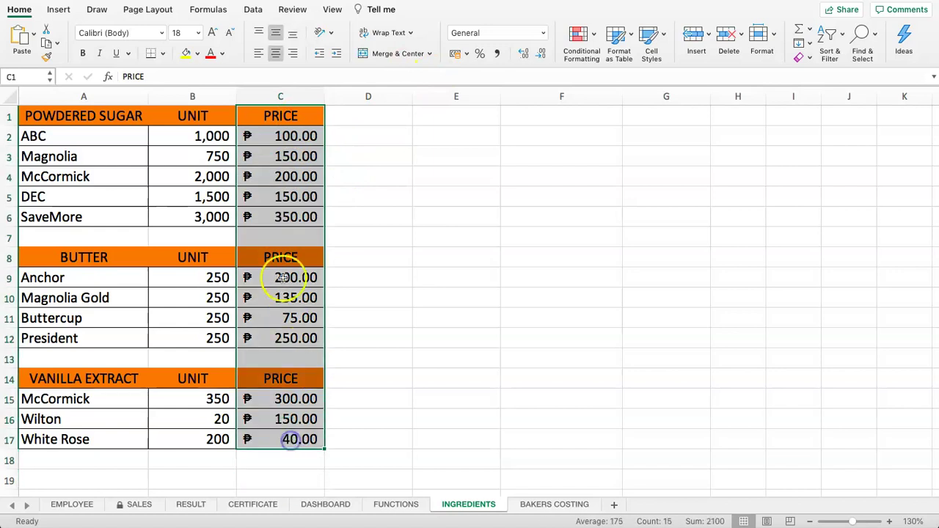
pyautogui.click(46, 57)
pyautogui.click(369, 117)
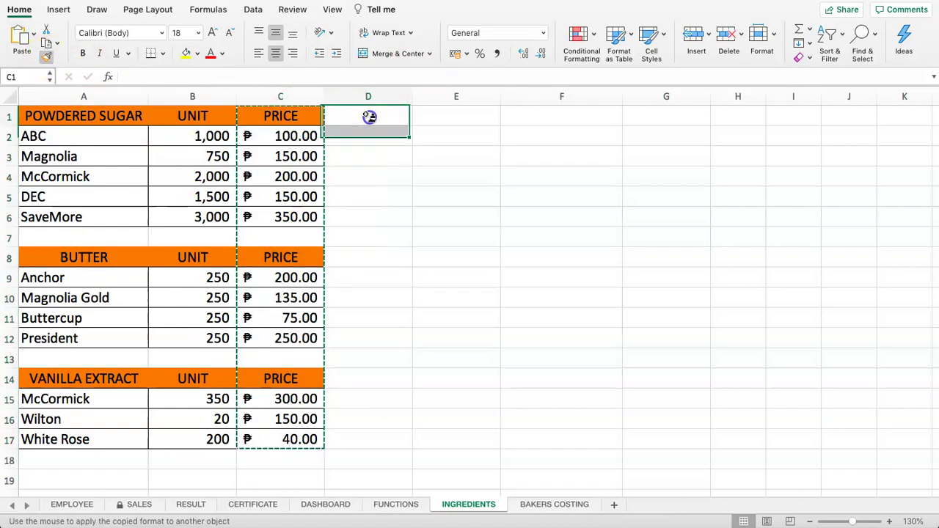
pyautogui.click(430, 201)
# Enter 'Price p. grams' as the D1 header, replacing a first 'Price p. Unit' attempt
pyautogui.click(371, 136)
pyautogui.click(360, 120)
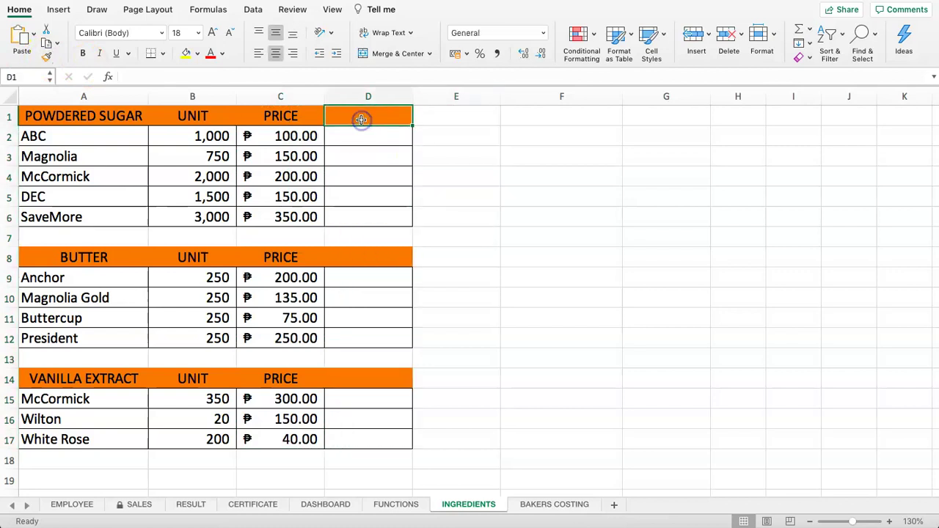
pyautogui.write('Pirce')
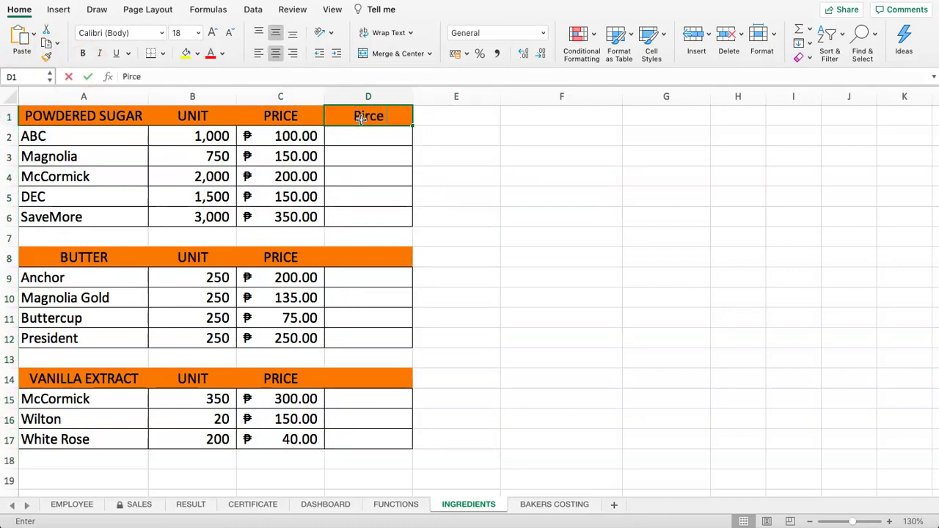
pyautogui.press('BackSpace')
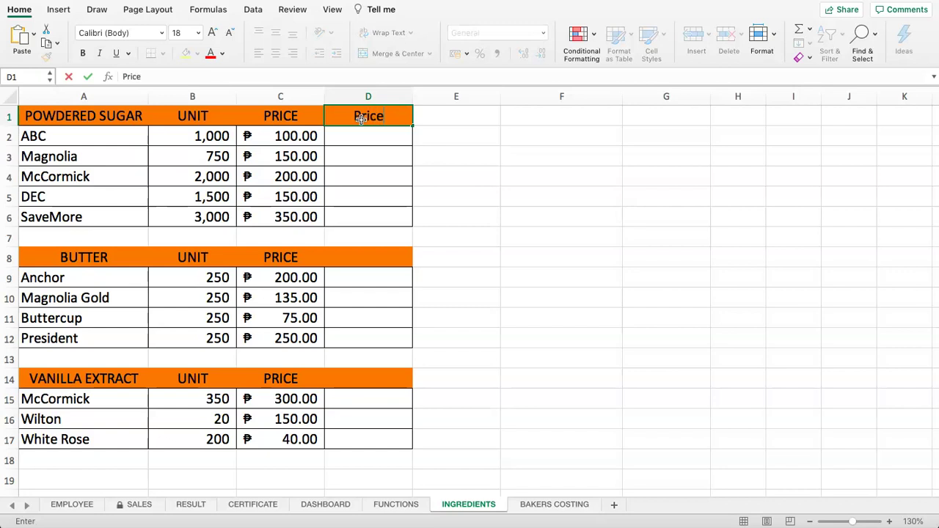
pyautogui.write('e p.')
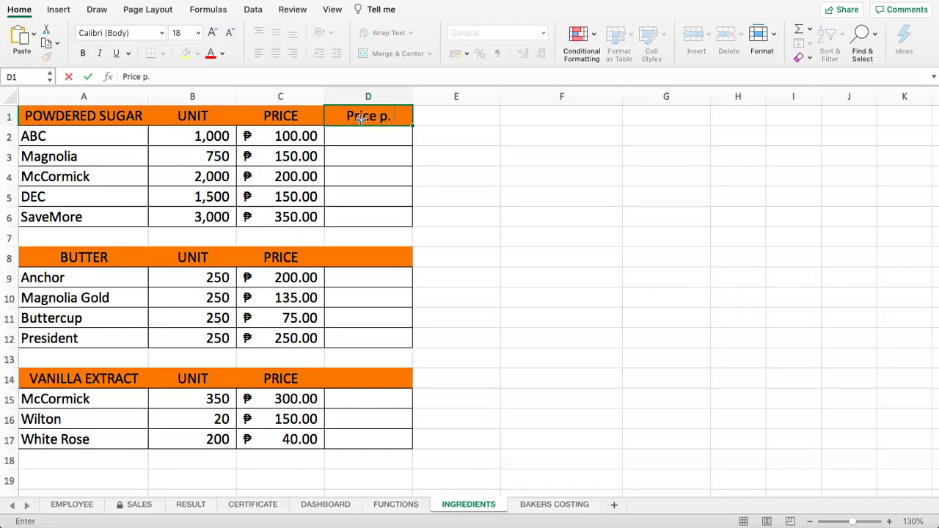
pyautogui.write(' Unit')
pyautogui.press('Return')
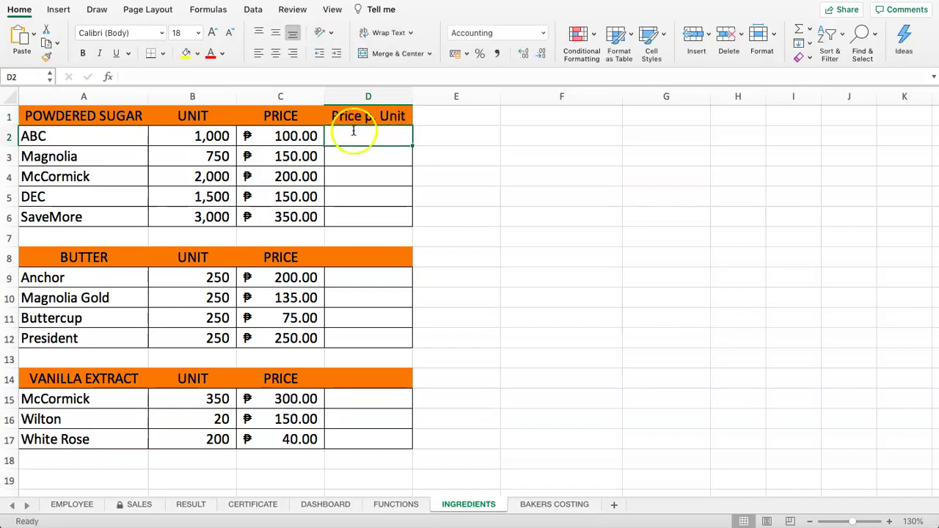
pyautogui.doubleClick(389, 116)
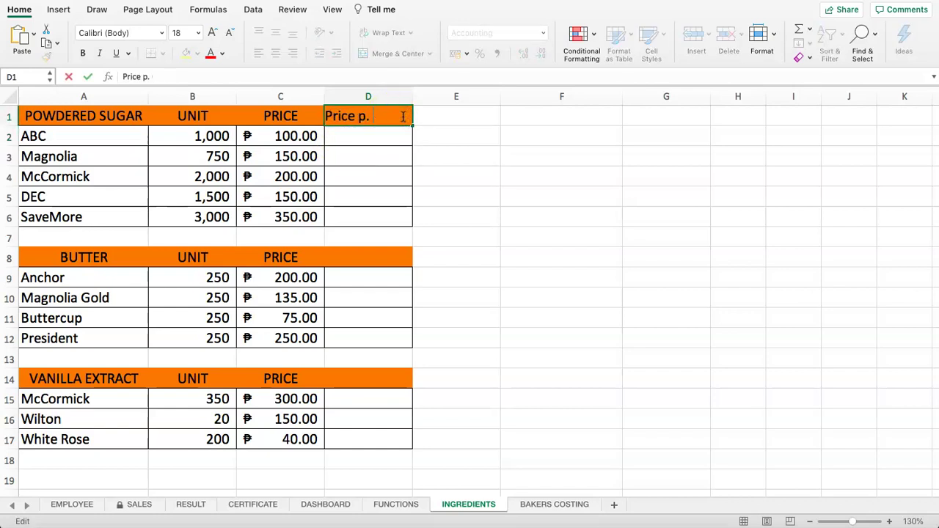
pyautogui.write('Price p. grams')
pyautogui.press('Return')
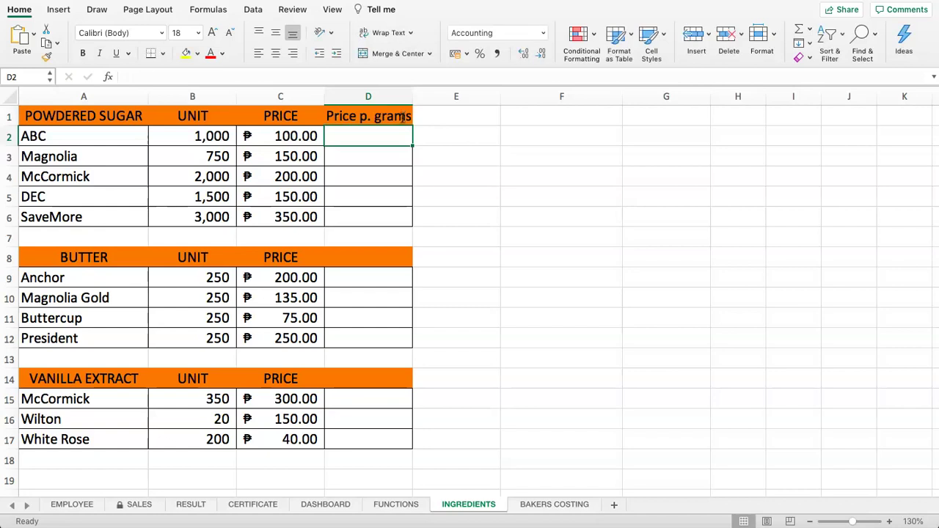
# Copy the 'Price p. grams' header into the Butter table's column D header
pyautogui.click(369, 139)
pyautogui.click(371, 119)
pyautogui.press('super+c')
pyautogui.click(373, 247)
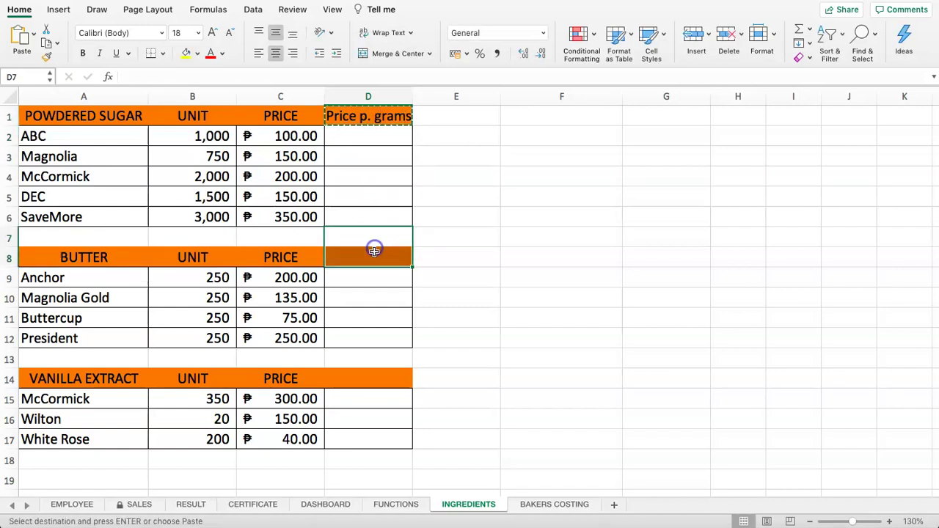
pyautogui.press('super+v')
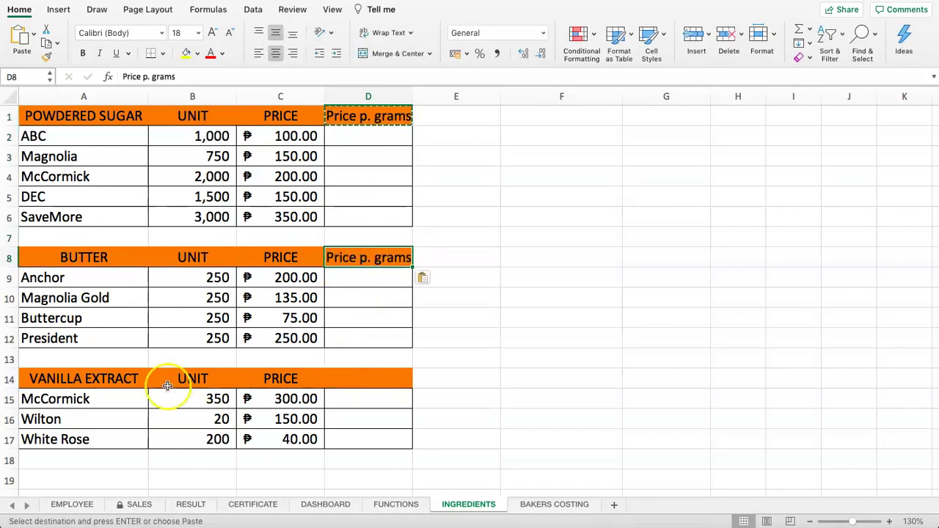
# Paste the header into the Vanilla Extract table and change it to 'Price p. mL'
pyautogui.moveTo(44, 379); pyautogui.dragTo(364, 375)
pyautogui.click(365, 374)
pyautogui.press('super+v')
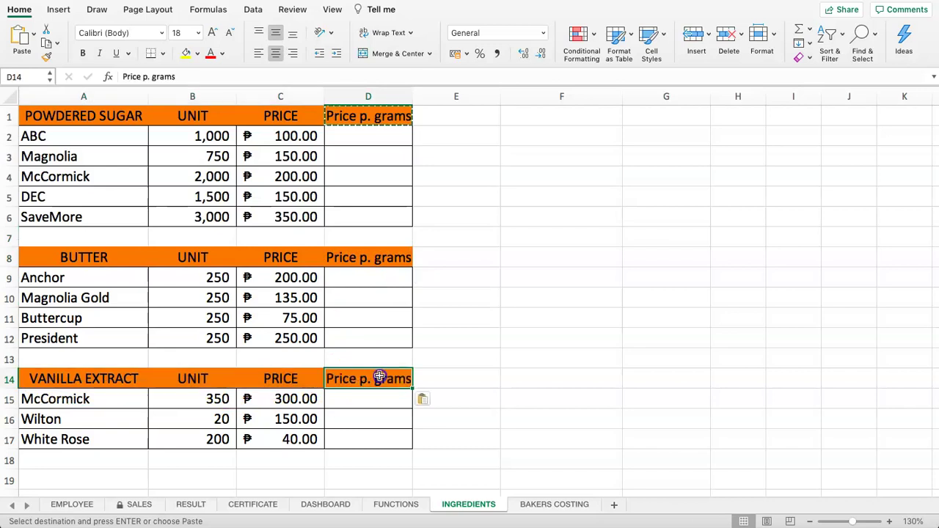
pyautogui.doubleClick(379, 377)
pyautogui.click(279, 378)
pyautogui.moveTo(278, 379); pyautogui.dragTo(340, 379)
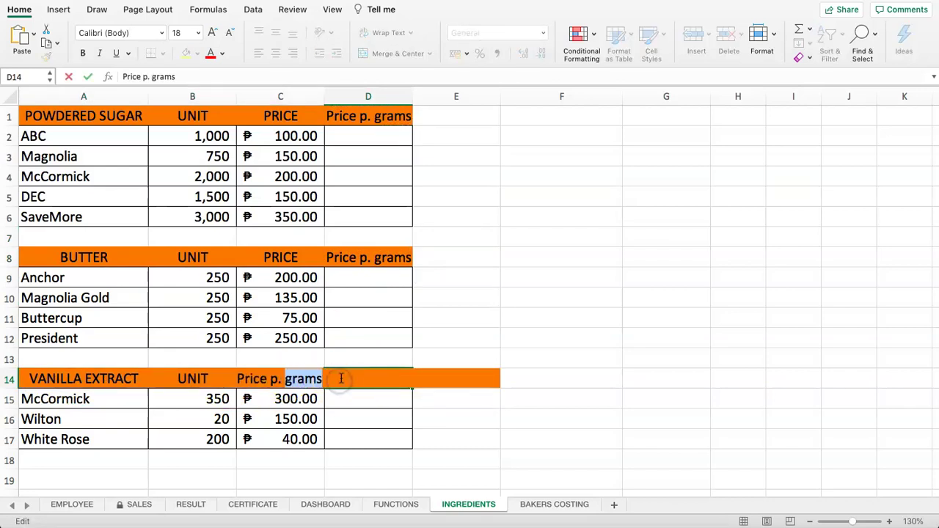
pyautogui.write('mL')
pyautogui.press('Return')
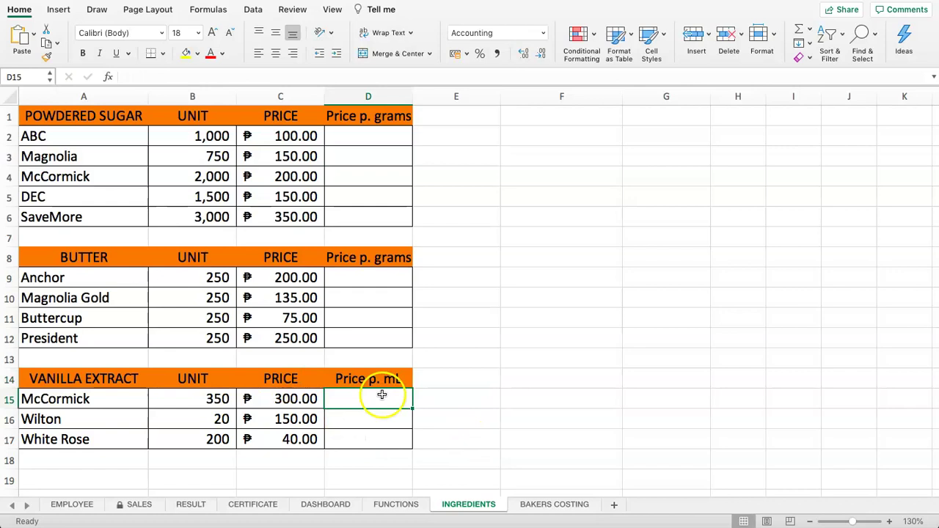
# Check the 'Price p. mL' header and review the vanilla extract units and prices
pyautogui.click(367, 382)
pyautogui.click(277, 412)
pyautogui.moveTo(192, 393); pyautogui.dragTo(301, 433)
pyautogui.click(374, 419)
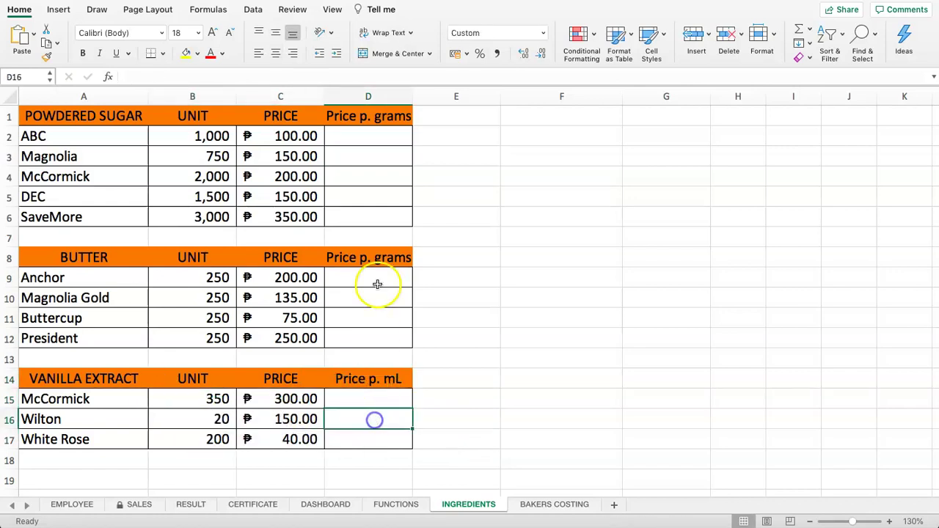
pyautogui.click(374, 139)
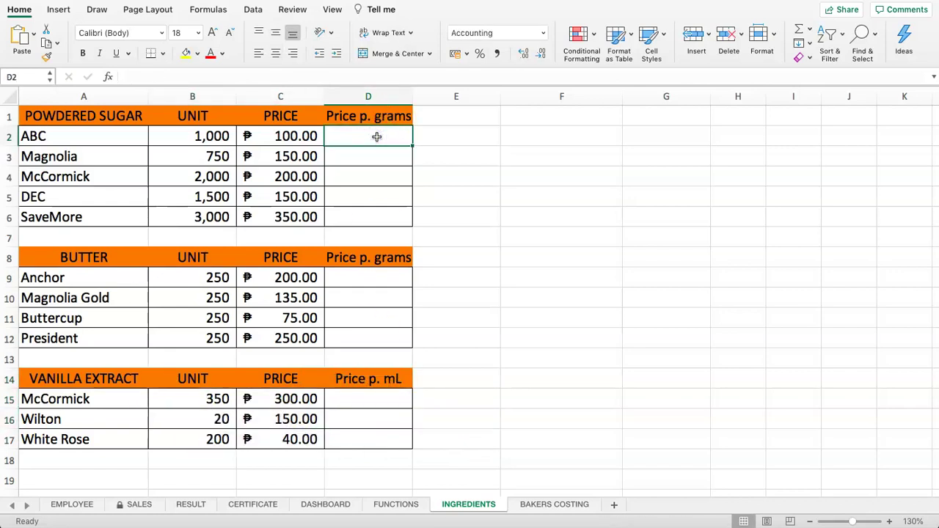
# Enter =C2/B2 in D2 and fill it down through D6
pyautogui.write('=')
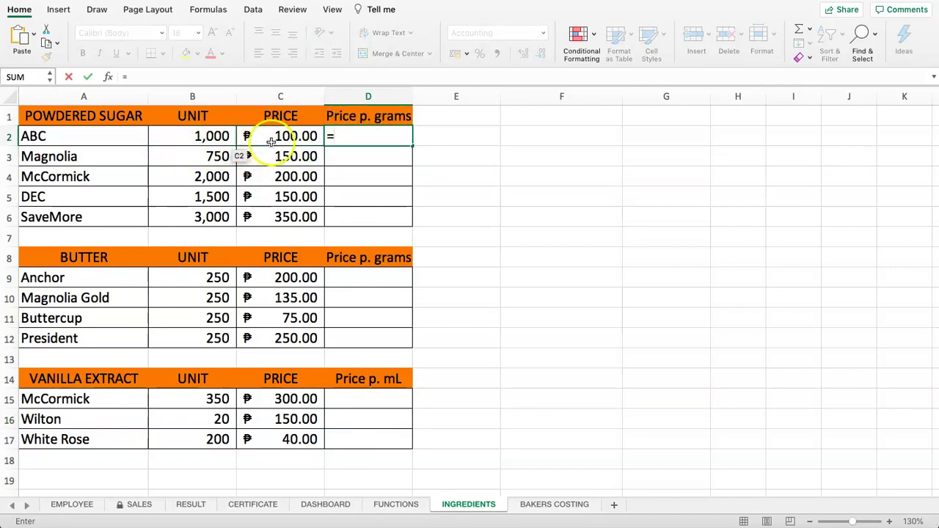
pyautogui.click(268, 137)
pyautogui.write('/')
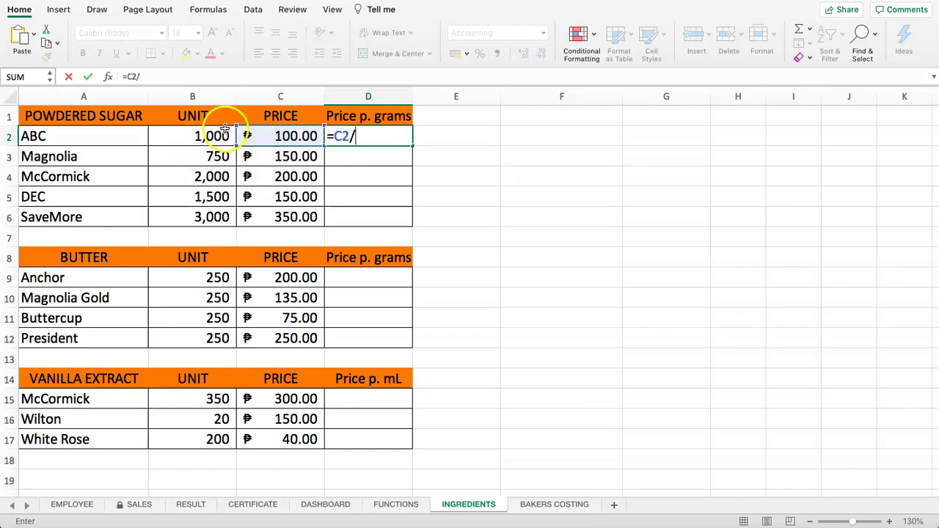
pyautogui.click(228, 135)
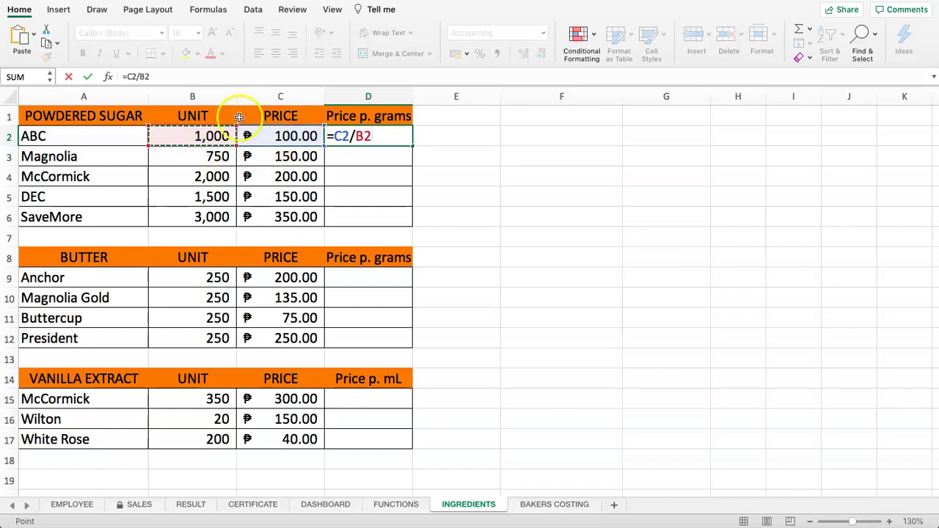
pyautogui.press('Return')
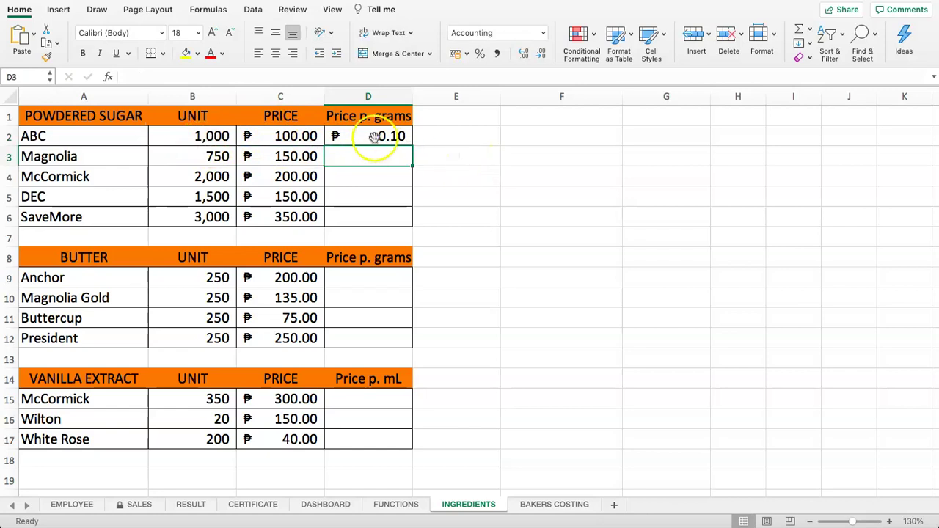
pyautogui.click(382, 139)
pyautogui.moveTo(416, 146); pyautogui.dragTo(403, 217)
pyautogui.moveTo(293, 132); pyautogui.dragTo(284, 216)
pyautogui.click(372, 184)
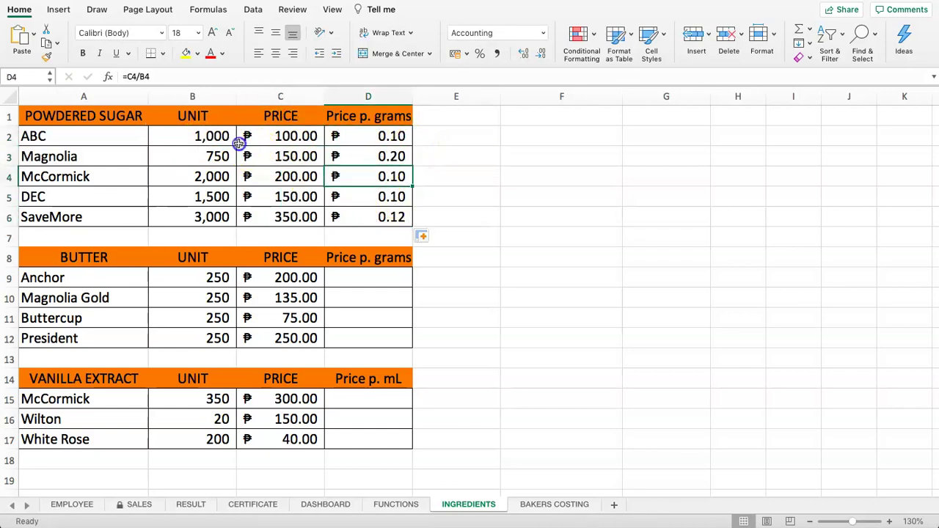
pyautogui.click(214, 138)
pyautogui.click(379, 213)
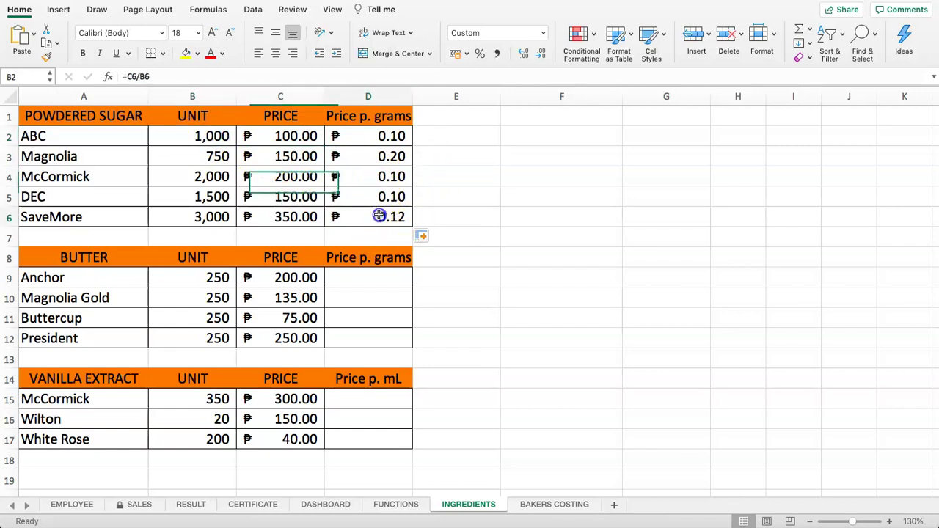
# Enter =C9/B9 in D9 and fill it down to D12 for butter
pyautogui.click(389, 280)
pyautogui.write('=')
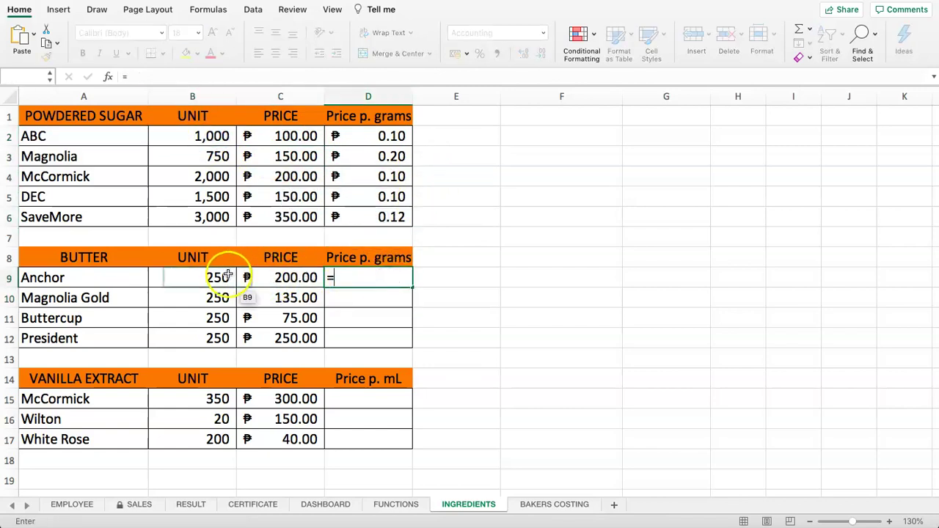
pyautogui.click(278, 277)
pyautogui.write('/')
pyautogui.click(210, 278)
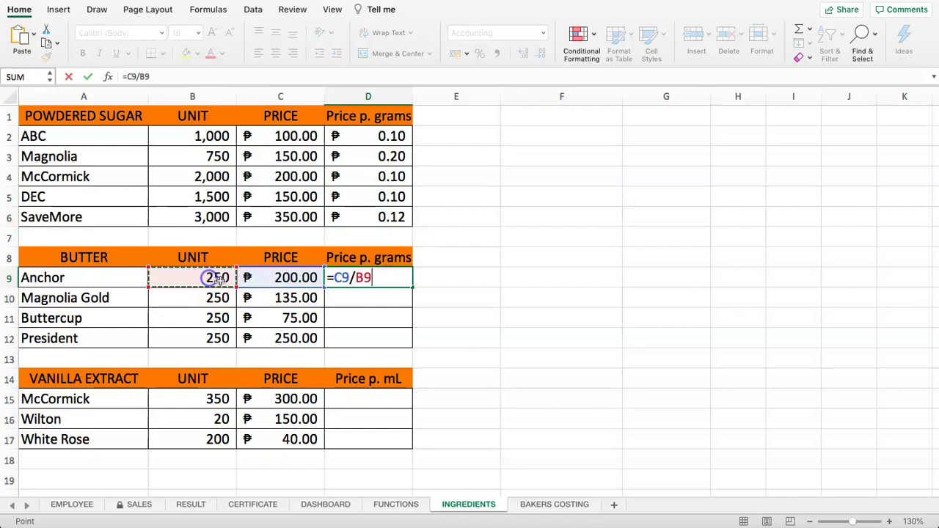
pyautogui.press('Return')
pyautogui.moveTo(419, 288); pyautogui.dragTo(403, 339)
# Enter =C15/B15 in D15 and fill it down to D17 for vanilla extract
pyautogui.click(374, 396)
pyautogui.write('=')
pyautogui.click(302, 398)
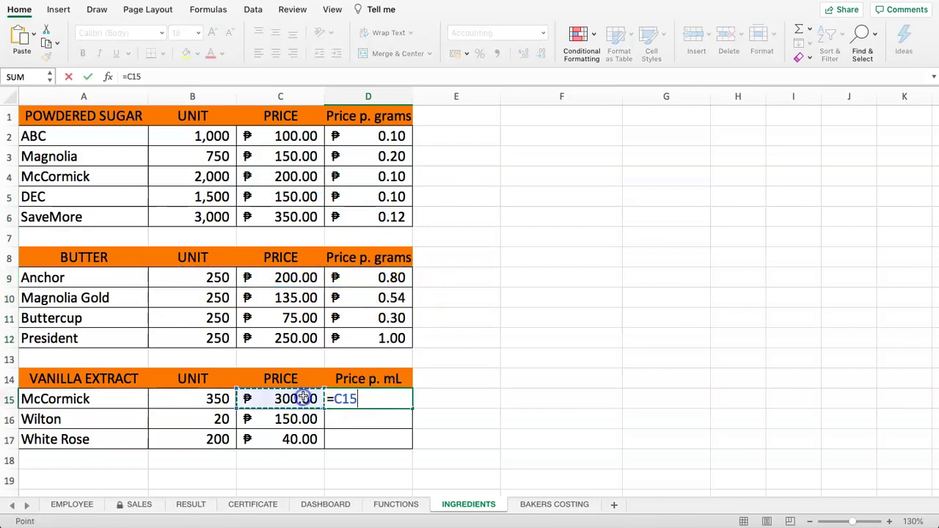
pyautogui.write('/')
pyautogui.click(206, 405)
pyautogui.press('Return')
pyautogui.click(384, 399)
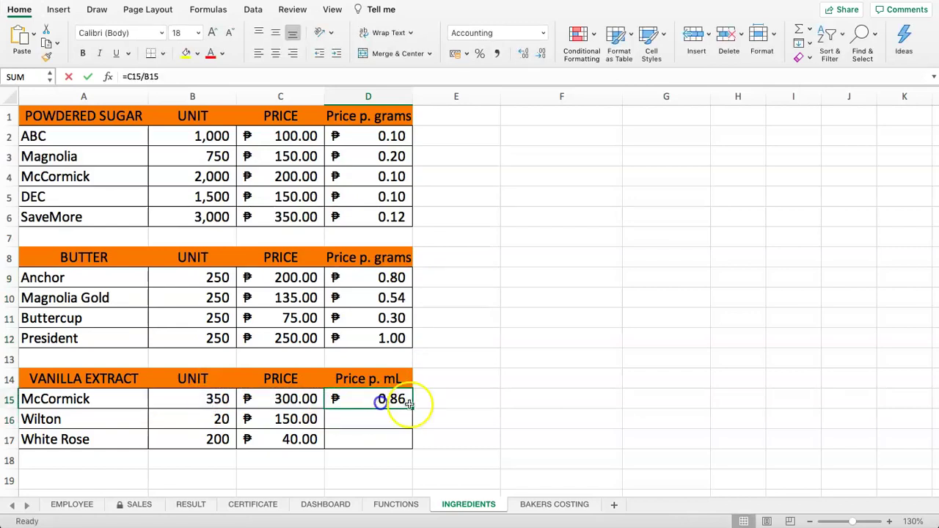
pyautogui.moveTo(412, 408); pyautogui.dragTo(404, 440)
pyautogui.click(504, 355)
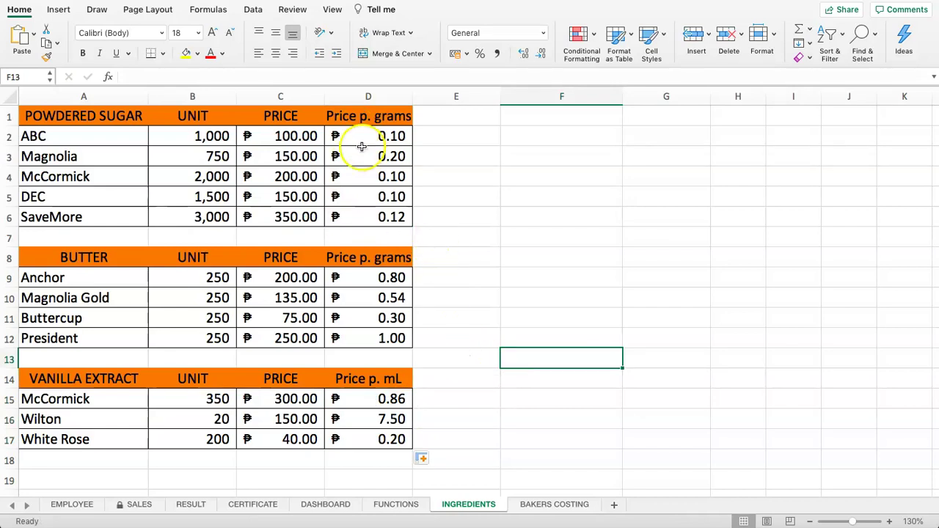
# Verify the vanilla and powdered sugar formulas, then select D2:D6
pyautogui.moveTo(355, 400); pyautogui.dragTo(352, 423)
pyautogui.click(369, 421)
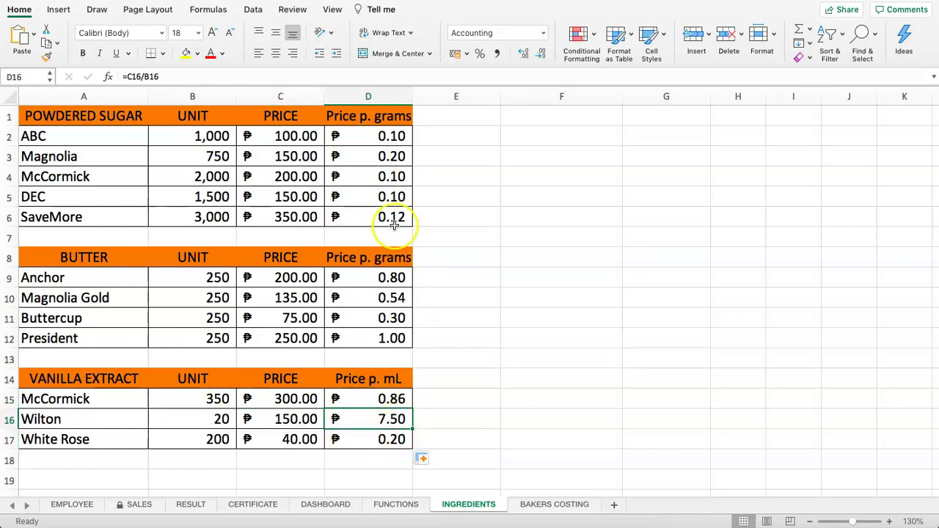
pyautogui.moveTo(374, 157); pyautogui.dragTo(66, 156)
pyautogui.click(352, 158)
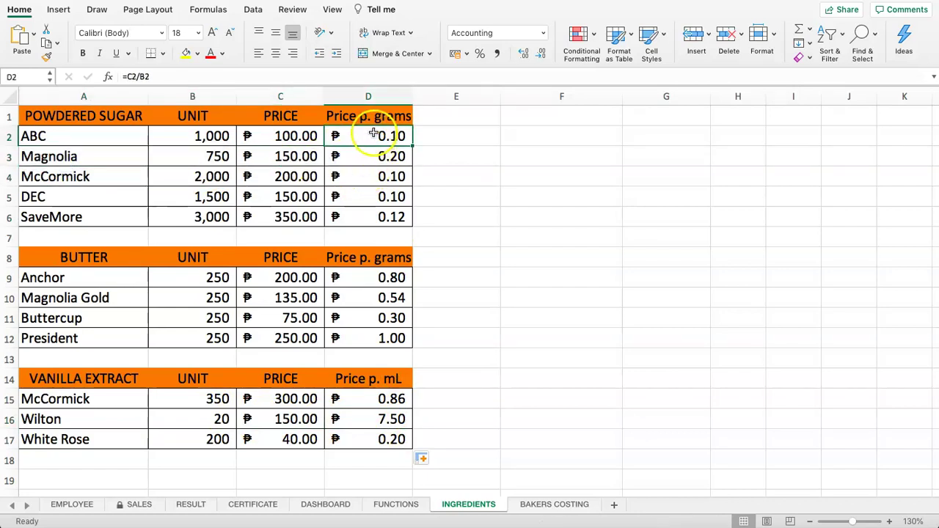
pyautogui.moveTo(371, 135); pyautogui.dragTo(376, 213)
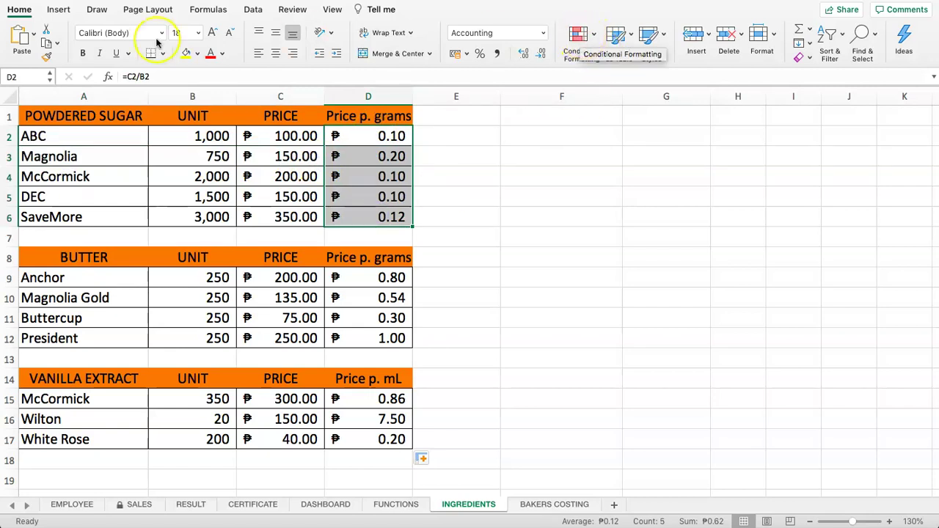
# Apply the 3 Traffic Lights icon set to the powdered sugar per-gram values D2:D6
pyautogui.click(19, 10)
pyautogui.click(19, 10)
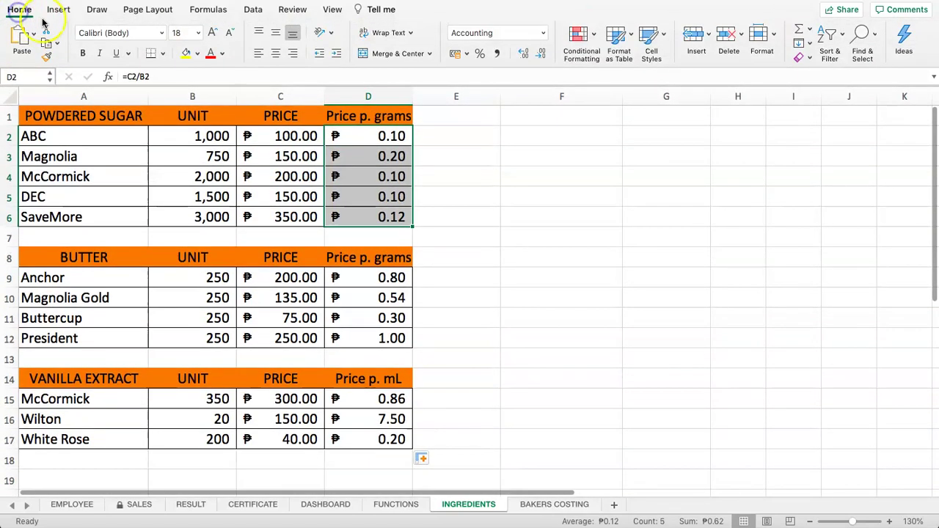
pyautogui.click(580, 37)
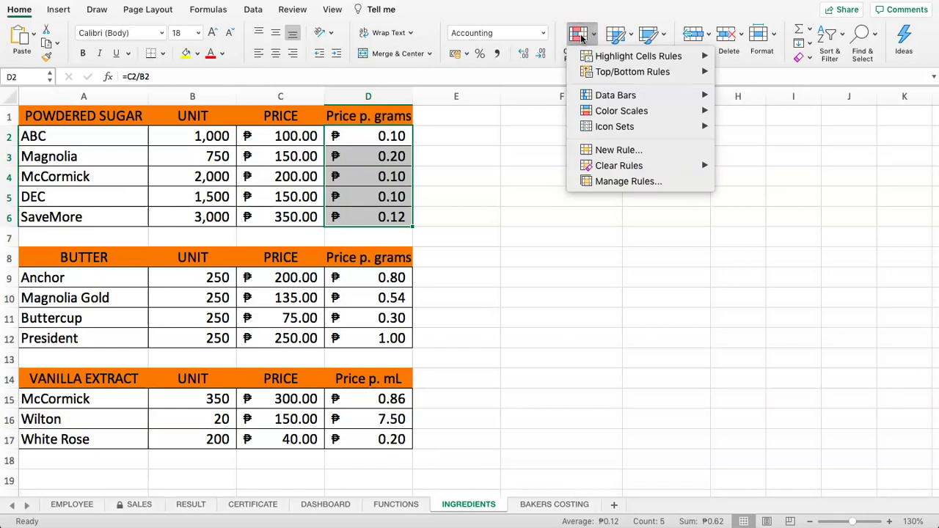
pyautogui.click(615, 57)
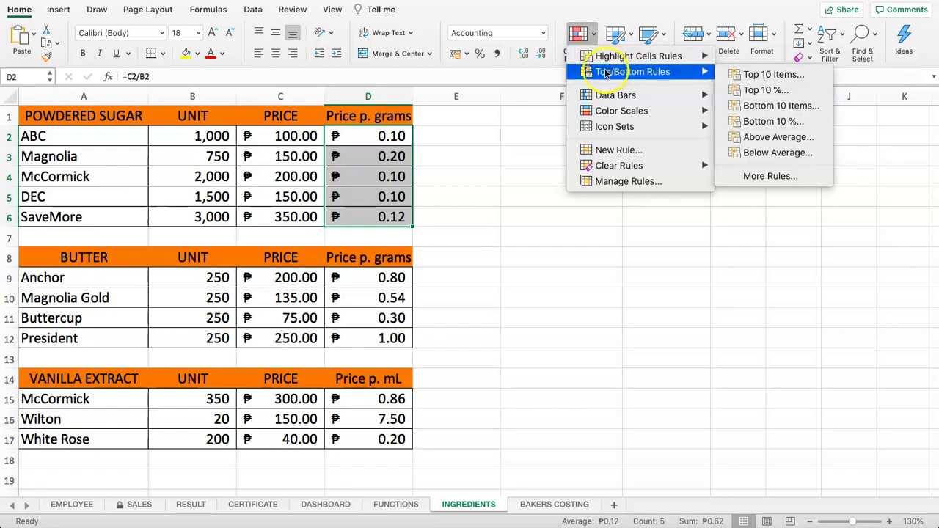
pyautogui.click(615, 73)
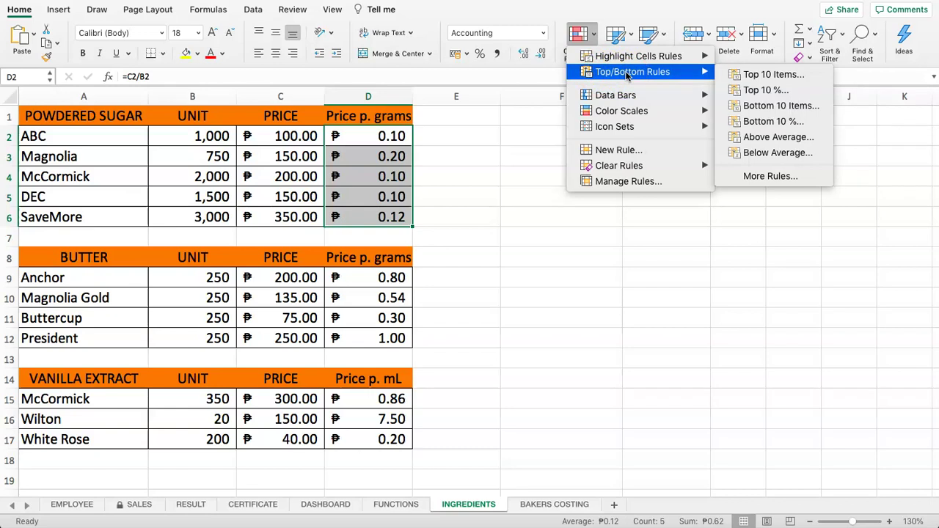
pyautogui.click(629, 99)
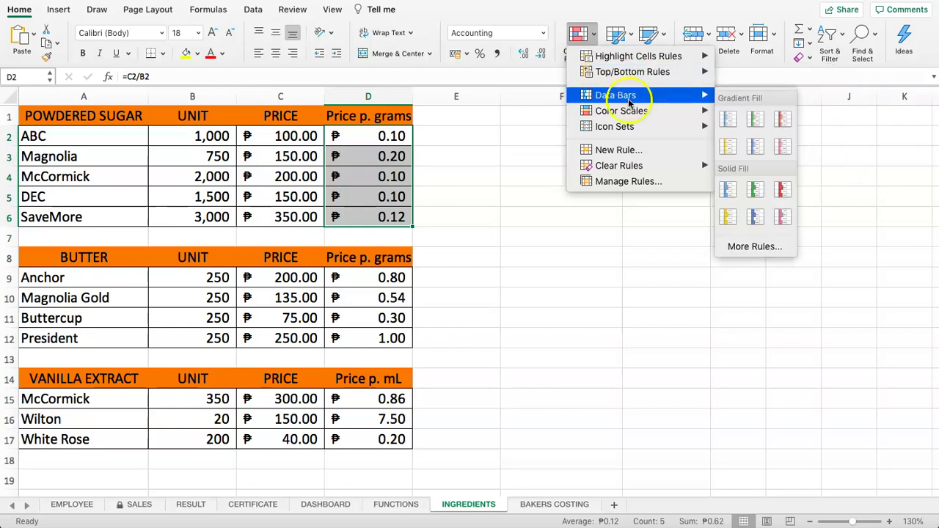
pyautogui.moveTo(633, 116)
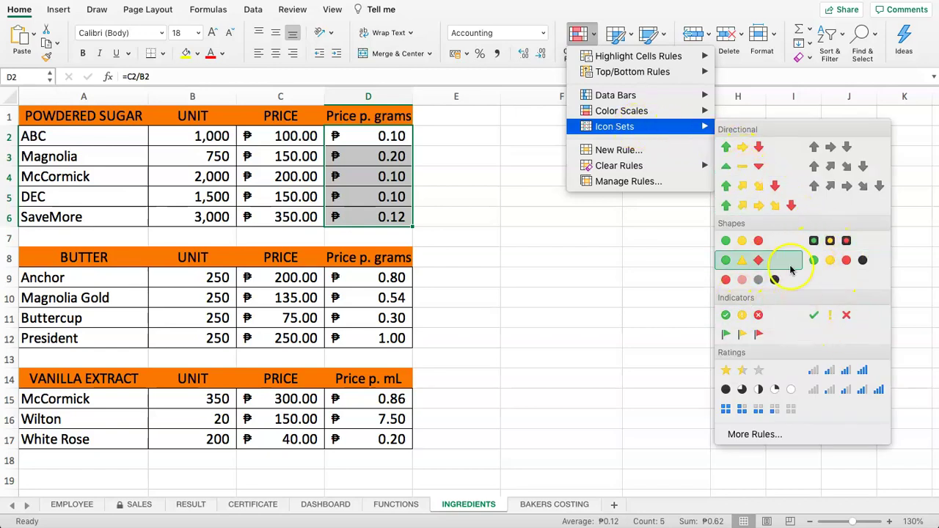
pyautogui.click(731, 243)
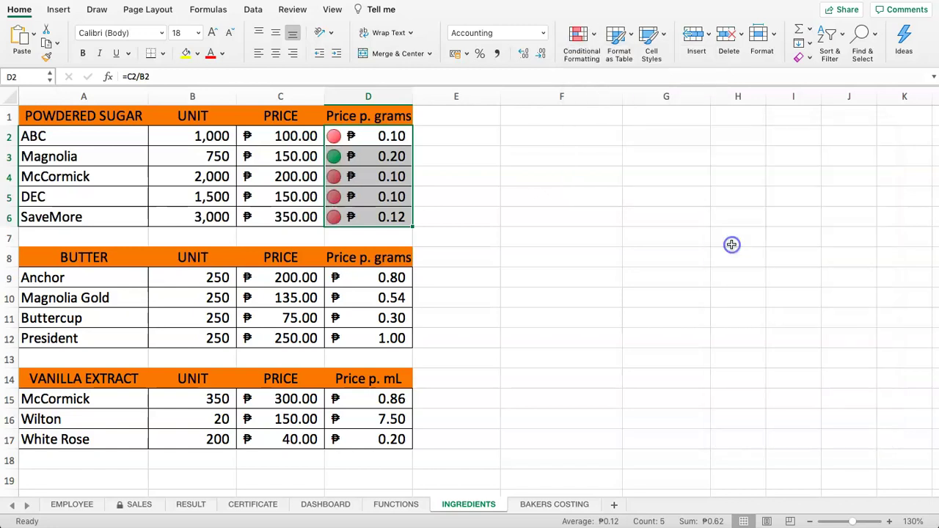
# Recheck the powdered sugar results and the formulas in D2 and D3
pyautogui.click(367, 182)
pyautogui.moveTo(360, 137); pyautogui.dragTo(458, 181)
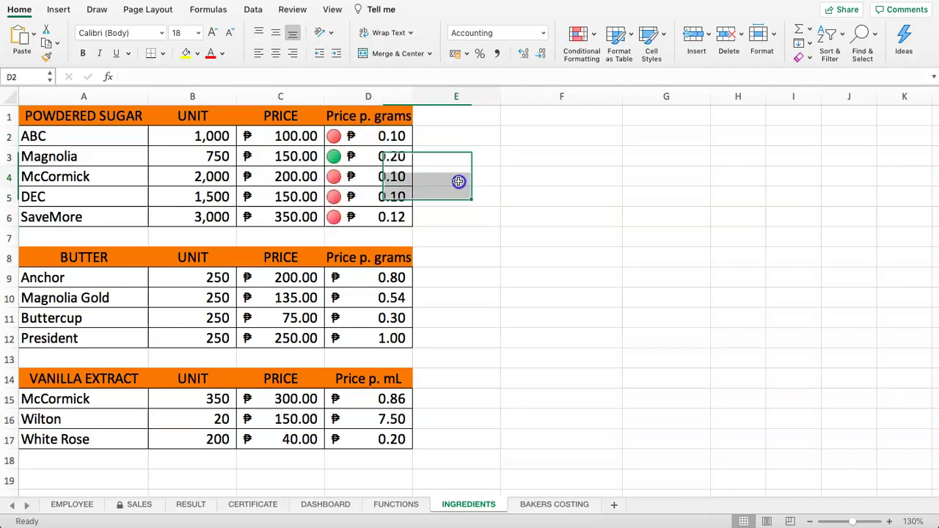
pyautogui.click(458, 181)
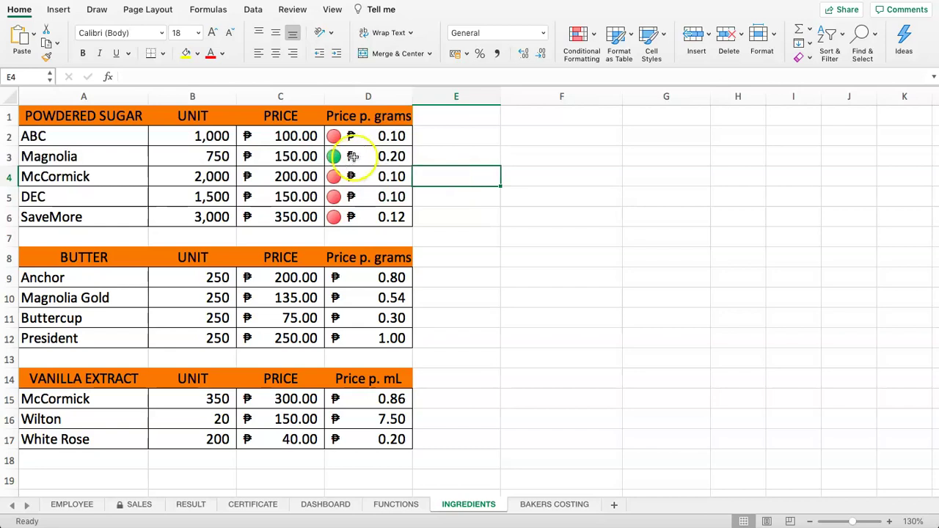
pyautogui.click(359, 135)
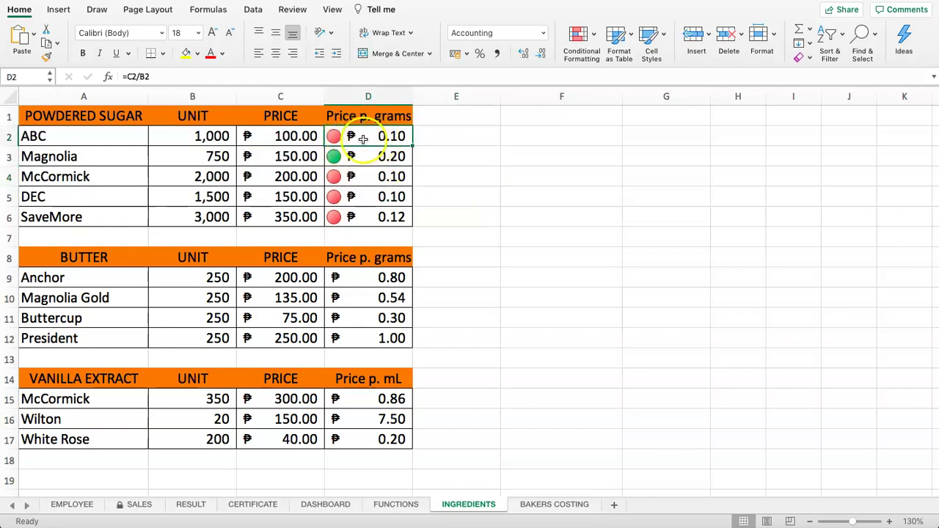
pyautogui.click(357, 156)
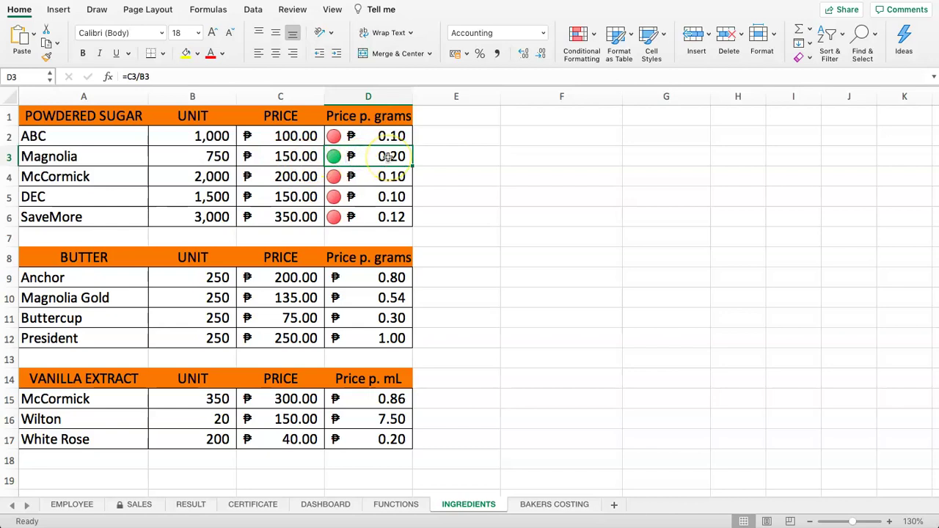
# Apply the traffic-light icon set to the butter D9:D12 and vanilla D15:D17 results
pyautogui.moveTo(390, 278); pyautogui.dragTo(386, 341)
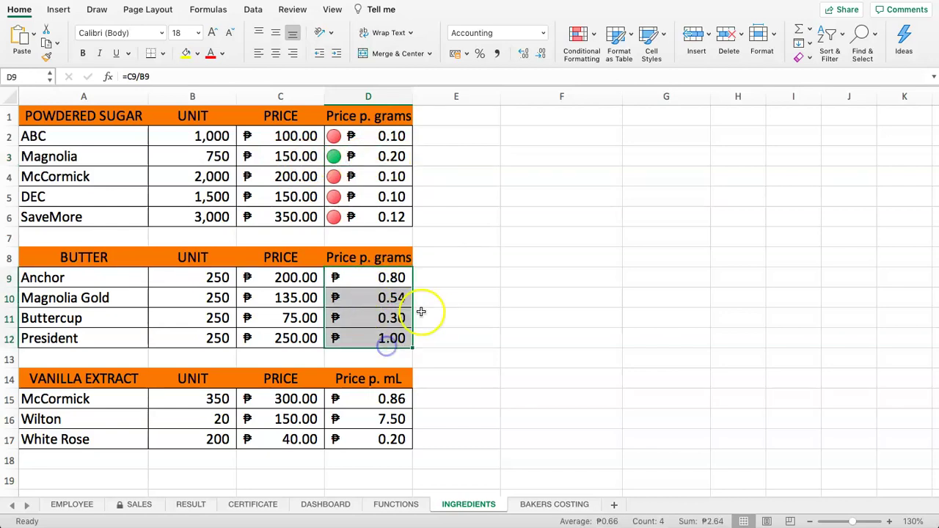
pyautogui.click(580, 35)
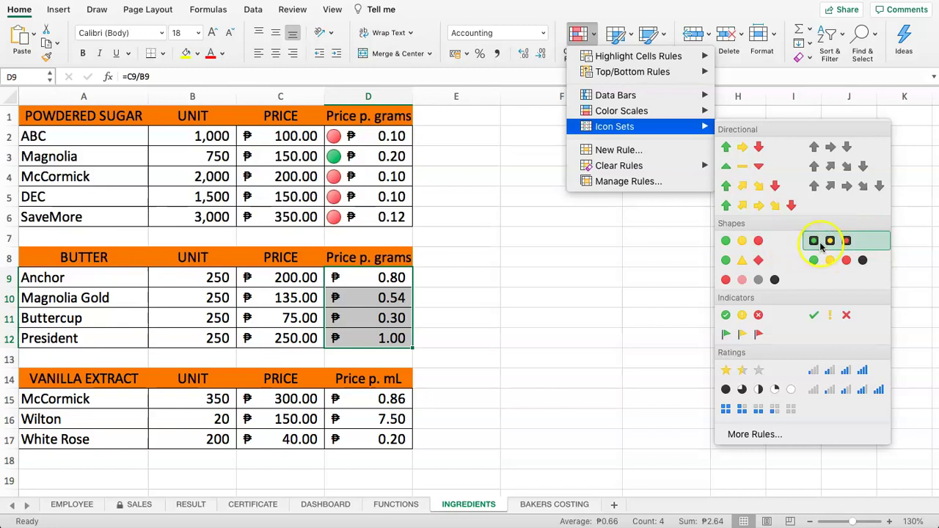
pyautogui.click(743, 241)
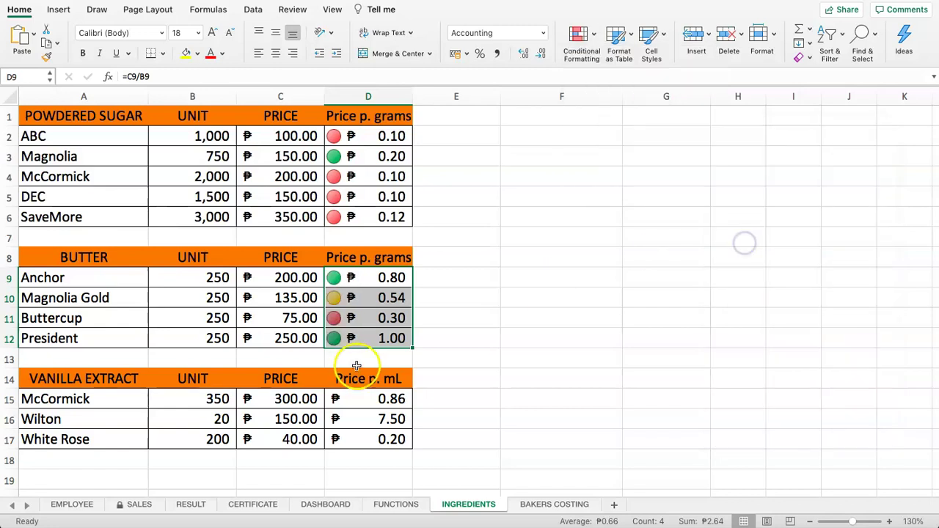
pyautogui.moveTo(346, 407); pyautogui.dragTo(350, 437)
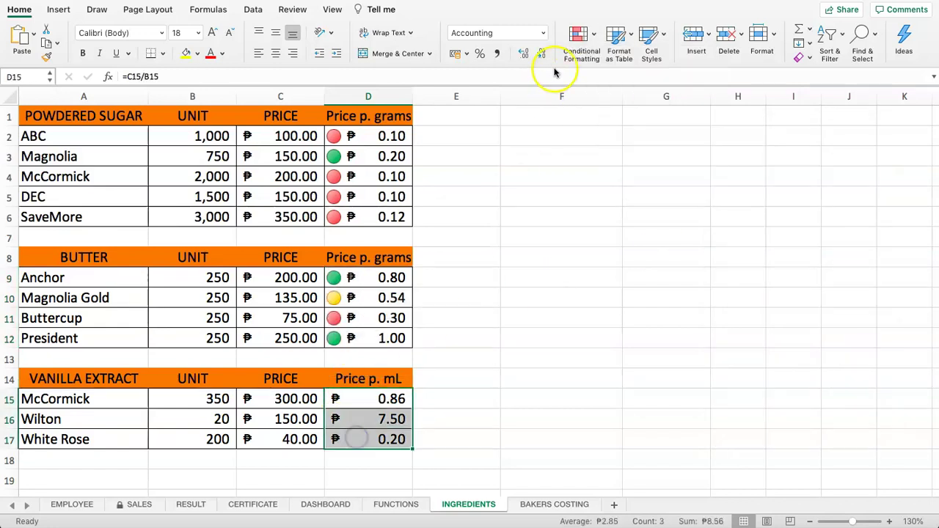
pyautogui.click(577, 41)
pyautogui.moveTo(675, 129)
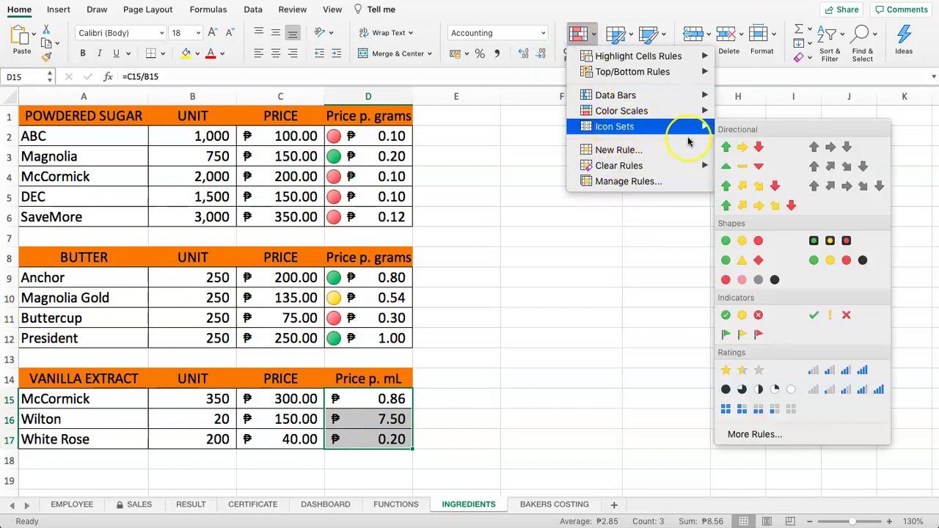
pyautogui.click(739, 242)
pyautogui.click(472, 270)
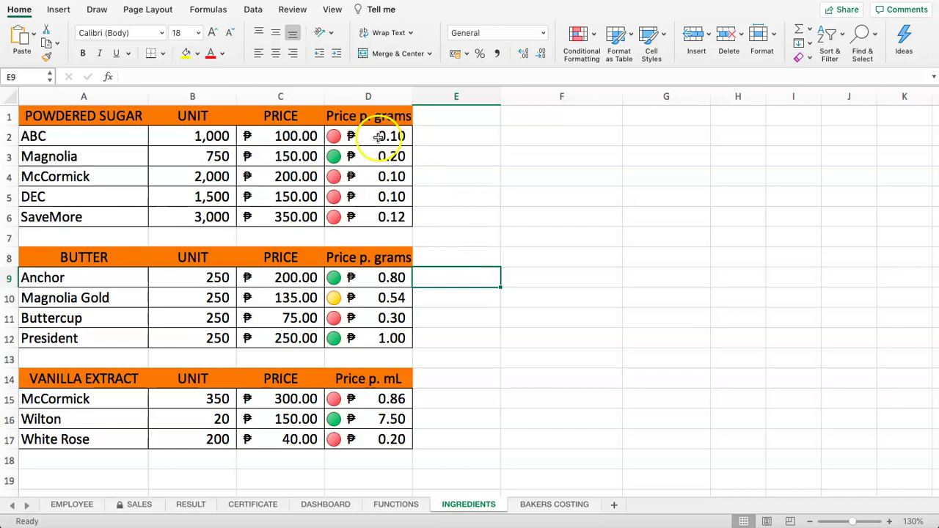
# Reverse the icon order of the D2:D6 icon-set rule so cheaper powdered sugar shows green
pyautogui.moveTo(385, 136); pyautogui.dragTo(385, 217)
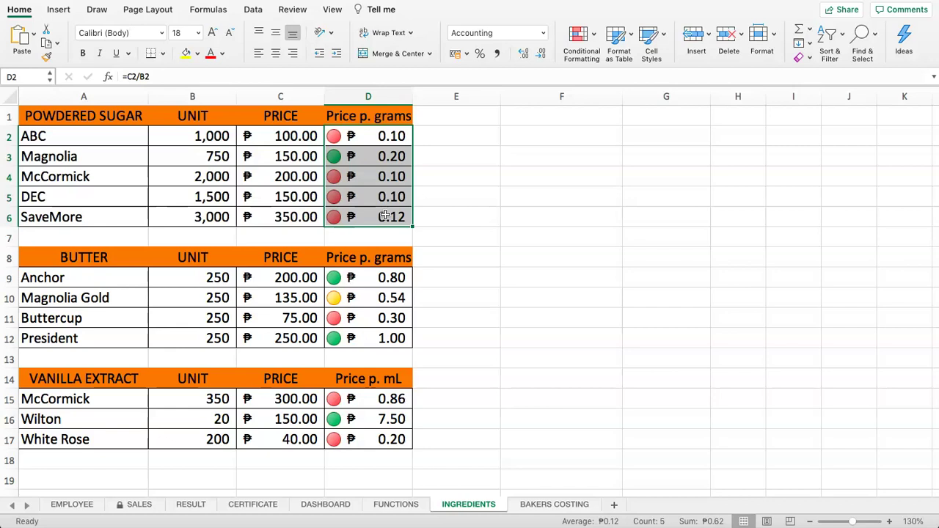
pyautogui.click(578, 35)
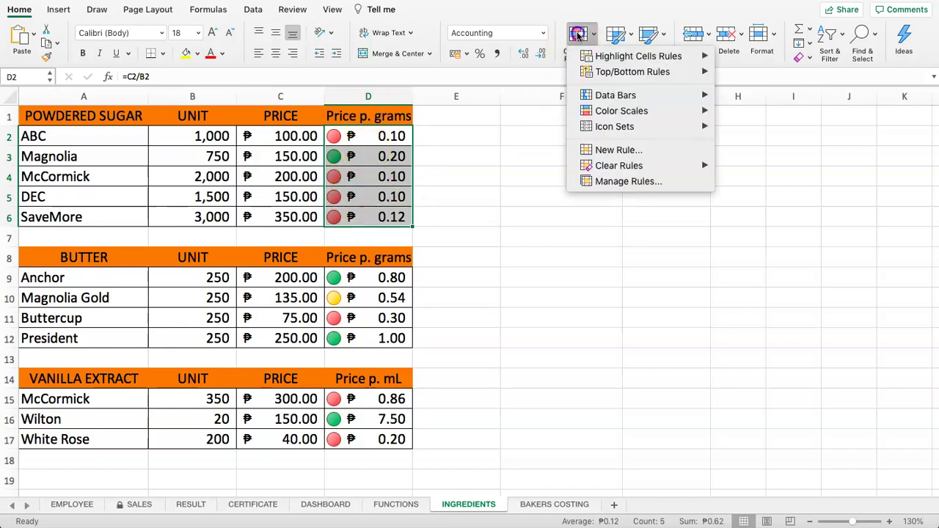
pyautogui.click(605, 182)
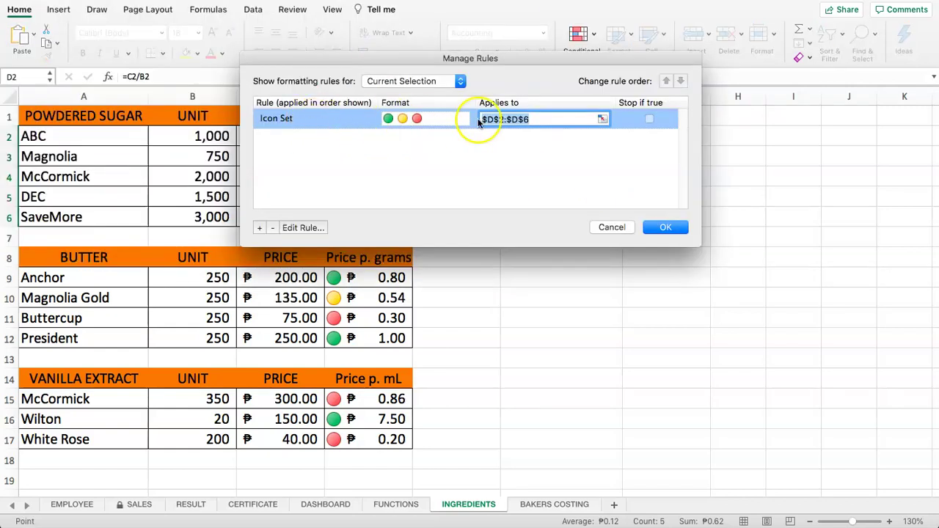
pyautogui.moveTo(473, 59); pyautogui.dragTo(678, 77)
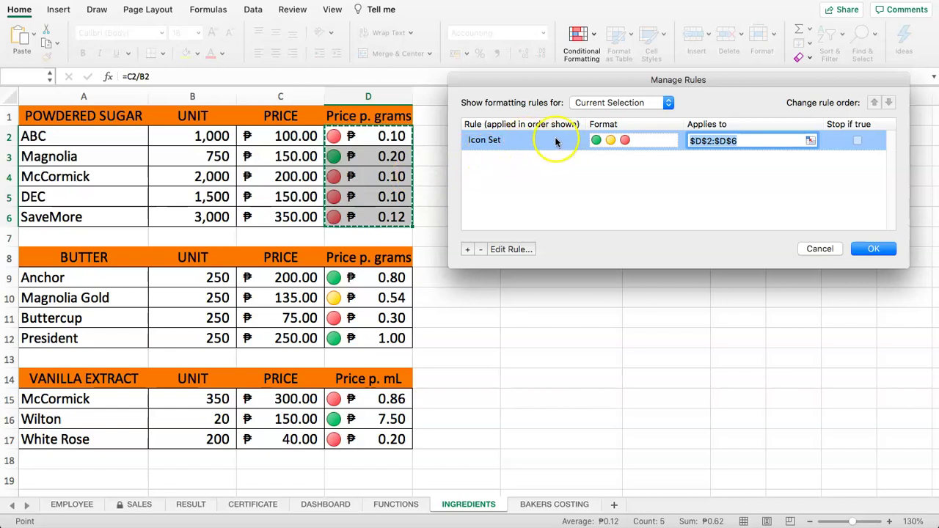
pyautogui.doubleClick(533, 142)
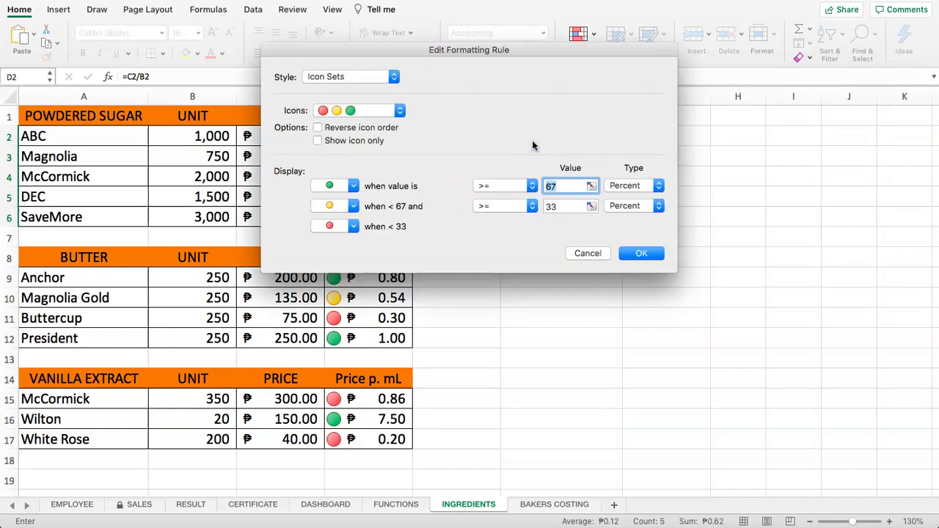
pyautogui.moveTo(457, 52); pyautogui.dragTo(639, 118)
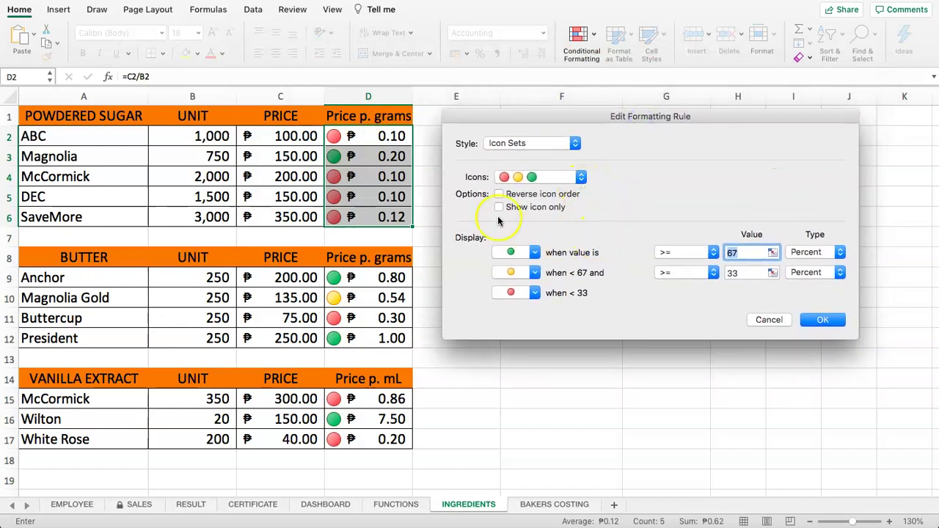
pyautogui.click(498, 195)
pyautogui.click(818, 253)
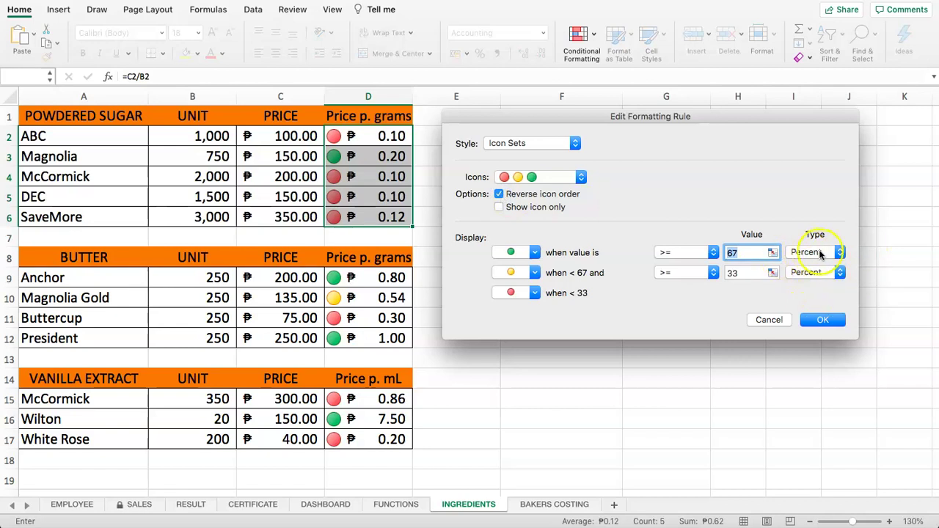
pyautogui.click(807, 254)
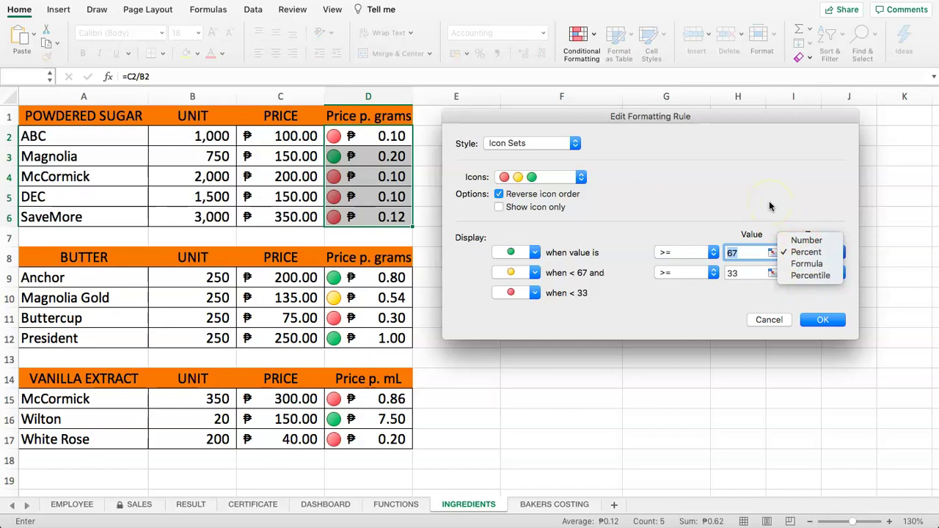
pyautogui.click(710, 151)
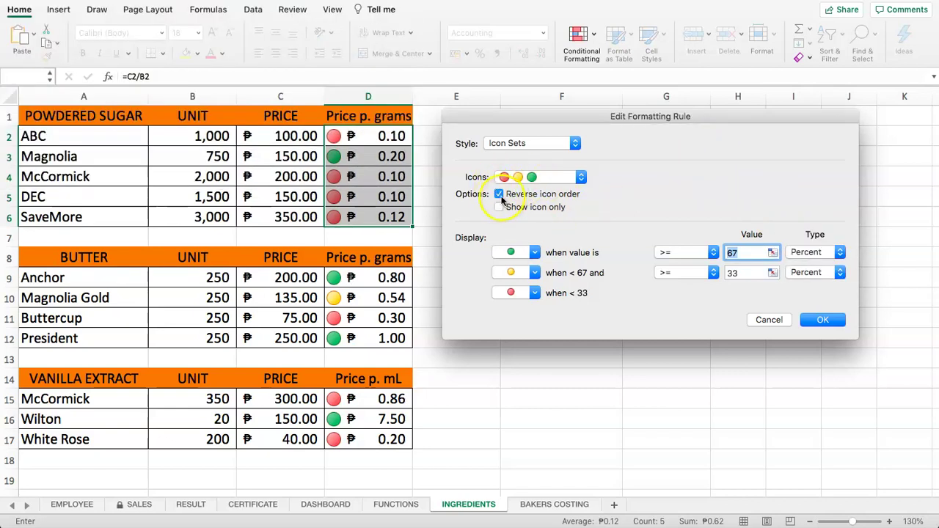
pyautogui.click(823, 319)
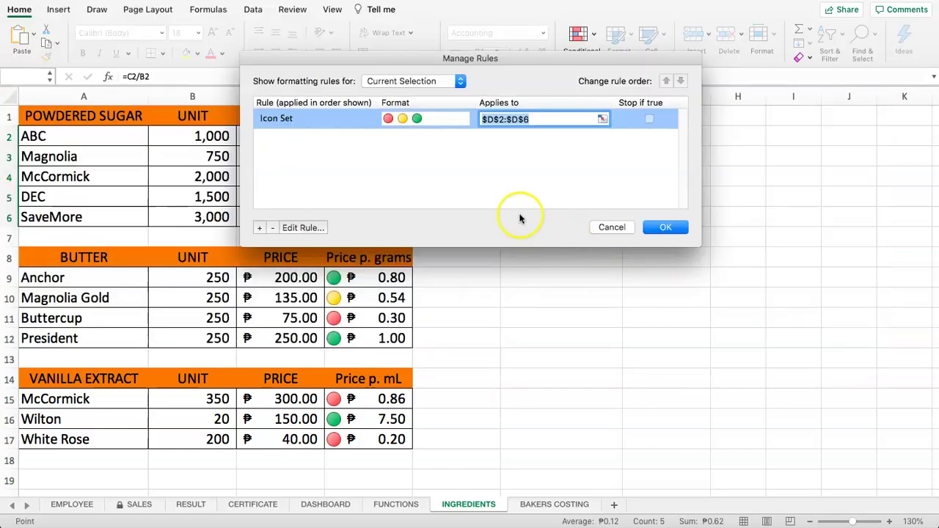
pyautogui.click(663, 227)
# Change McCormick's powdered sugar price in C4 to 300 and check its 0.15 per-gram value
pyautogui.click(446, 213)
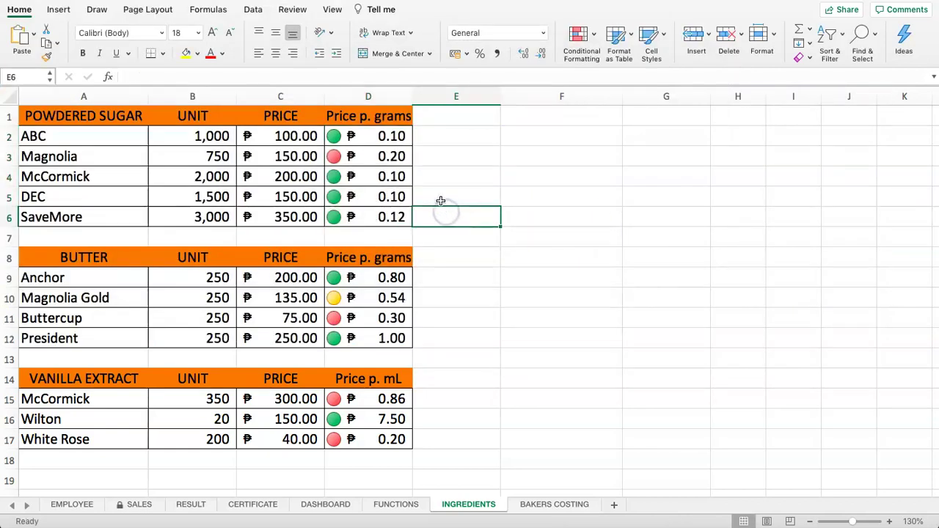
pyautogui.click(367, 180)
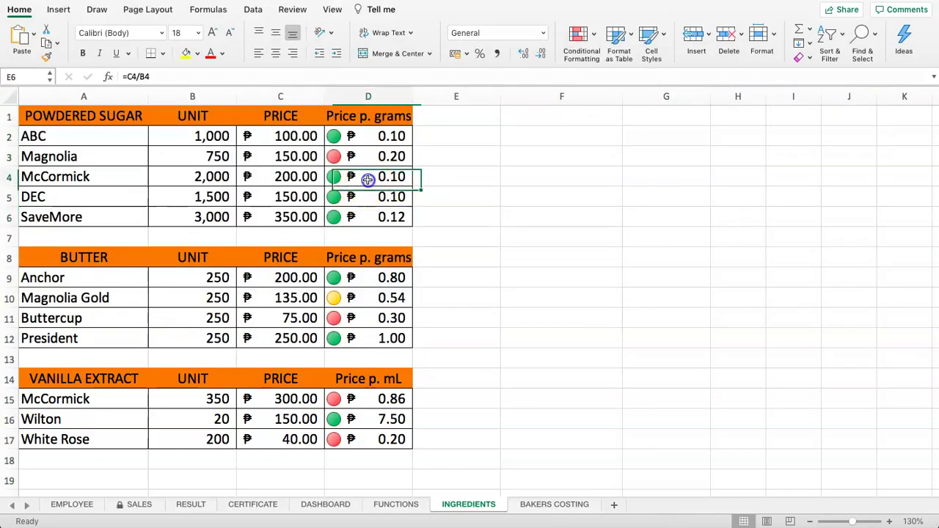
pyautogui.click(271, 179)
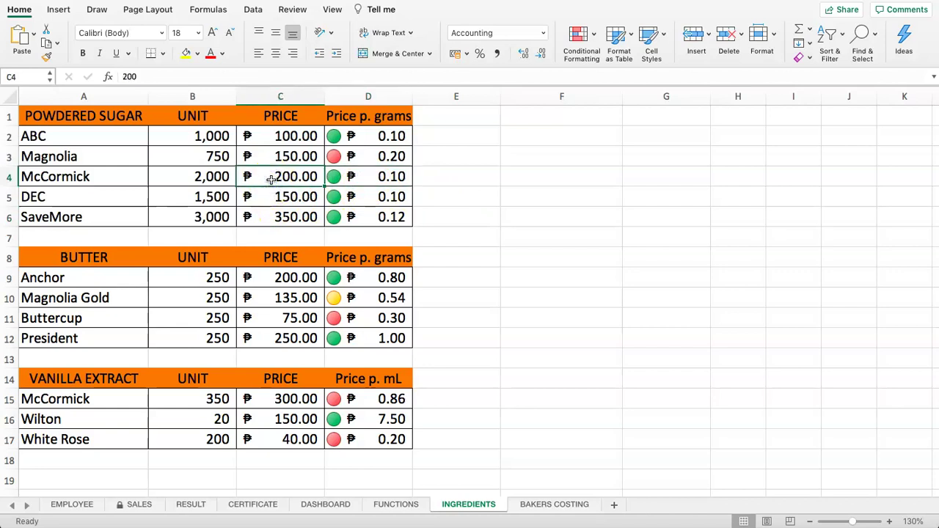
pyautogui.write('3')
pyautogui.press('Return')
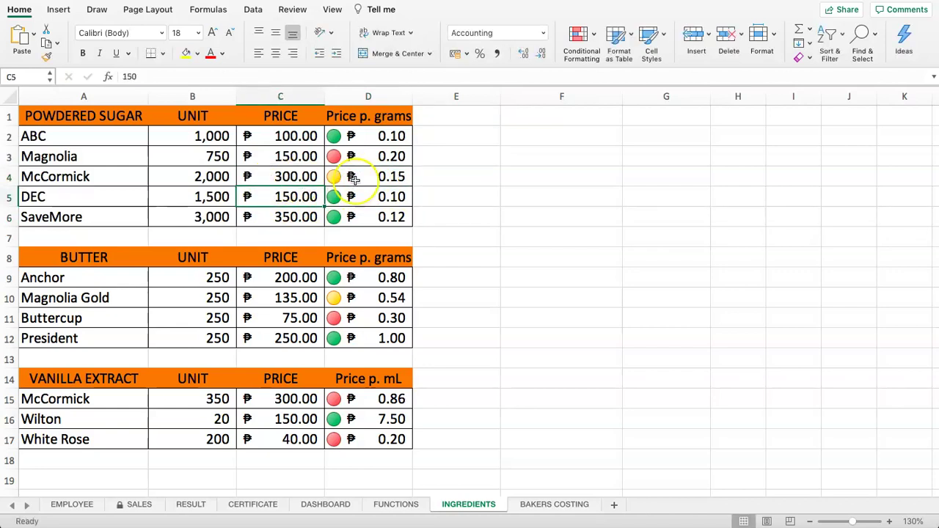
pyautogui.moveTo(369, 139); pyautogui.dragTo(375, 210)
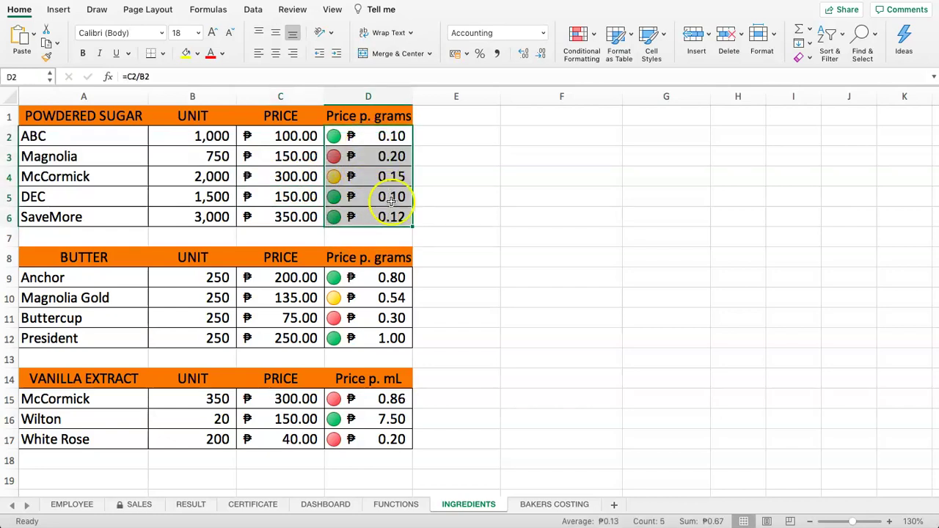
pyautogui.click(376, 174)
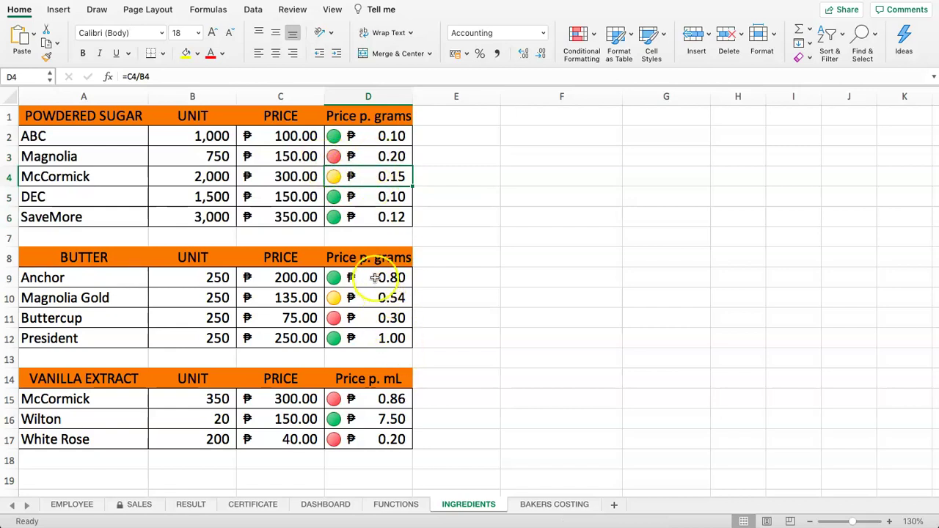
# Select the butter per-gram cells D9:D12 and bring up Conditional Formatting
pyautogui.moveTo(374, 277); pyautogui.dragTo(383, 338)
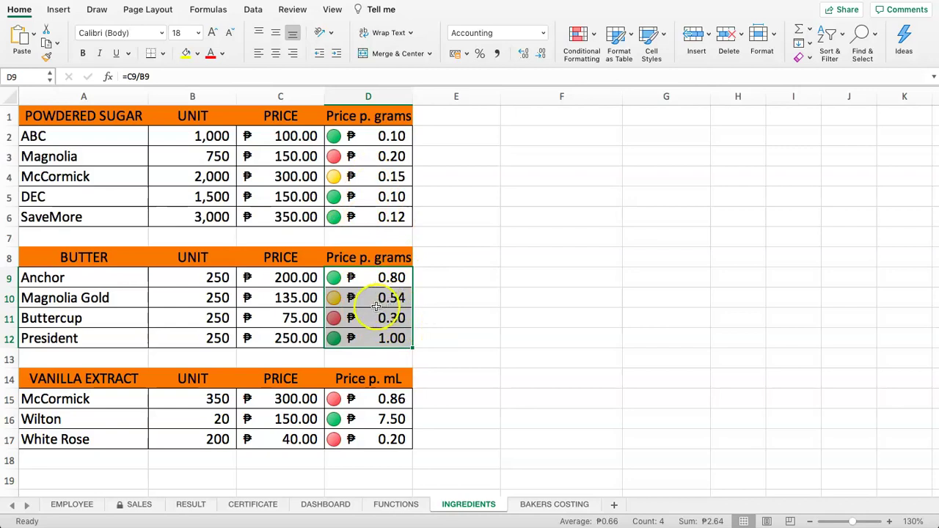
pyautogui.click(579, 38)
pyautogui.moveTo(582, 57)
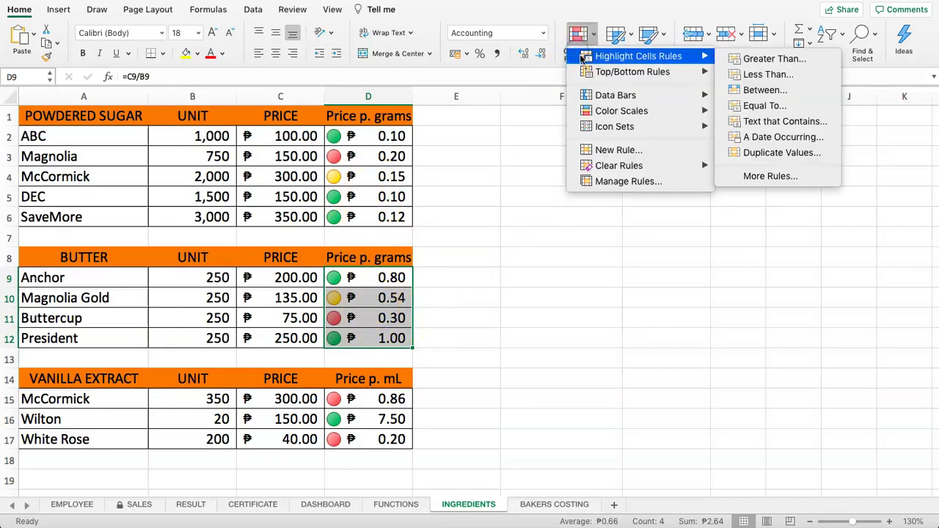
# Tick Reverse icon order on the Butter D9:D12 icon-set rule in the rules manager
pyautogui.click(620, 182)
pyautogui.moveTo(543, 71); pyautogui.dragTo(722, 94)
pyautogui.click(487, 260)
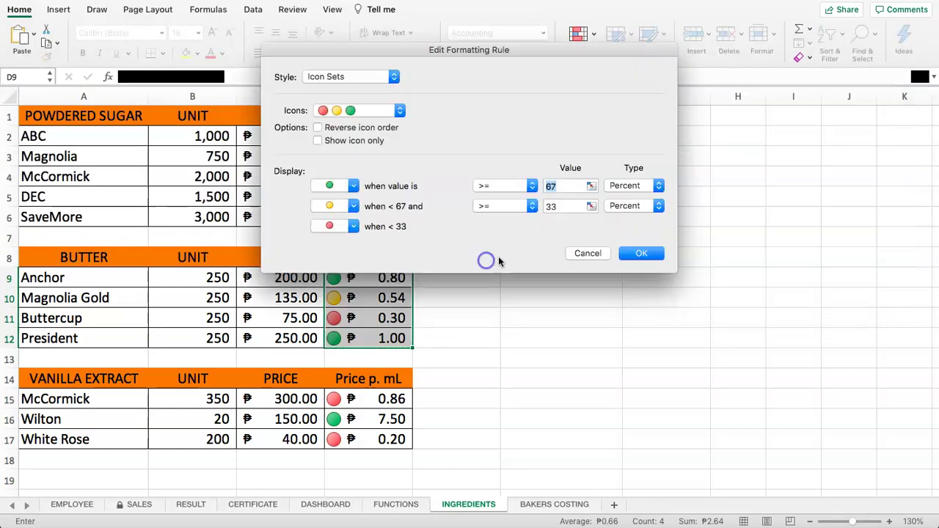
pyautogui.moveTo(506, 55); pyautogui.dragTo(694, 108)
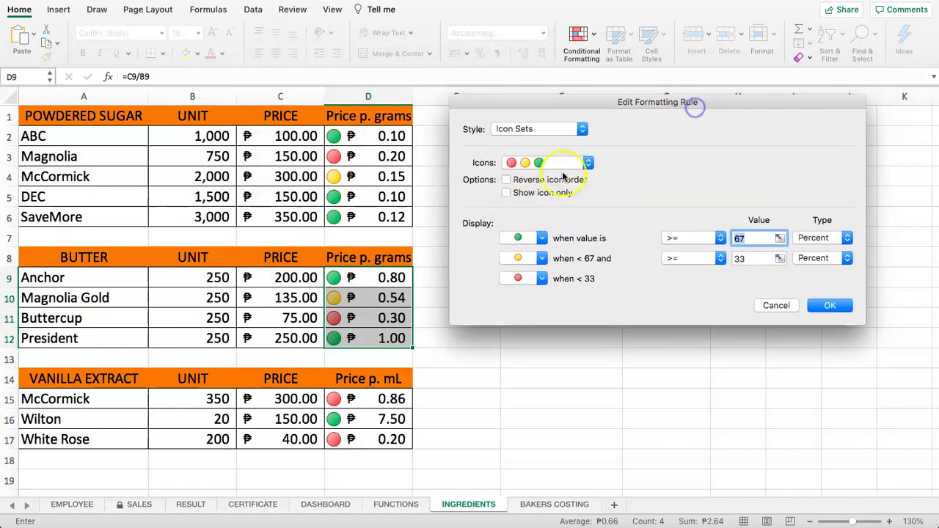
pyautogui.click(507, 181)
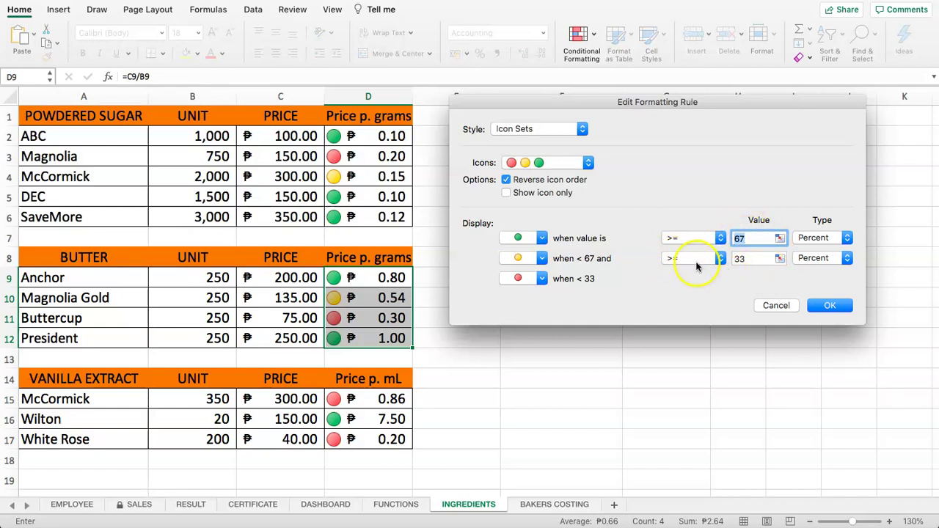
pyautogui.doubleClick(755, 258)
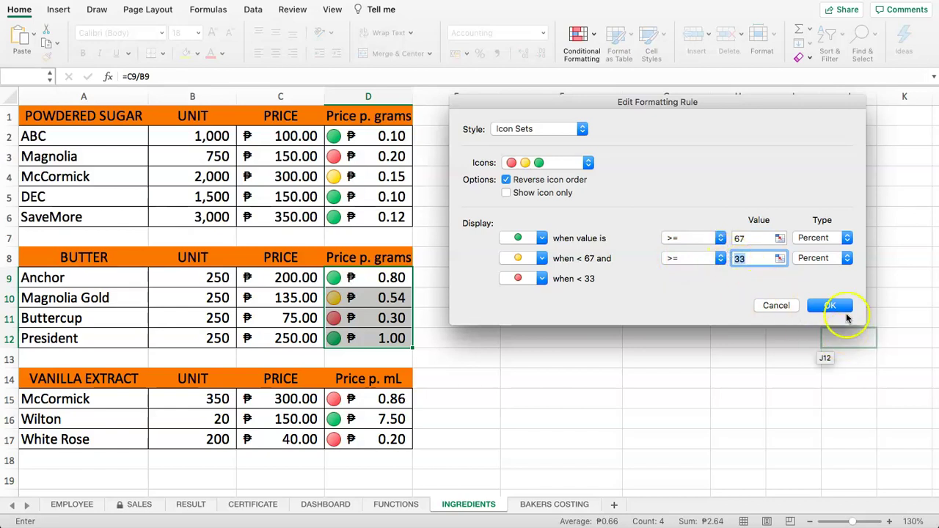
pyautogui.click(831, 306)
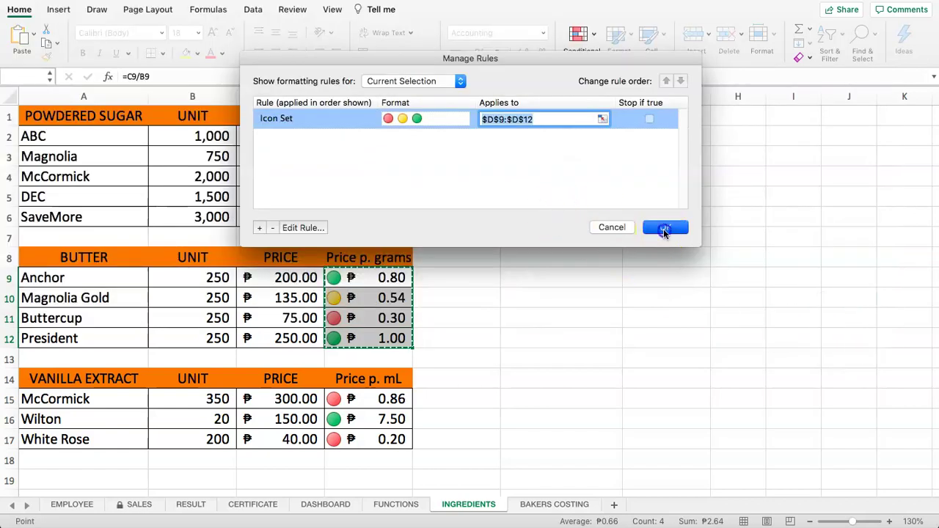
# Apply the Butter rule changes, then select the Vanilla Extract per-mL cells D15:D17
pyautogui.click(664, 226)
pyautogui.click(519, 299)
pyautogui.moveTo(371, 399); pyautogui.dragTo(371, 438)
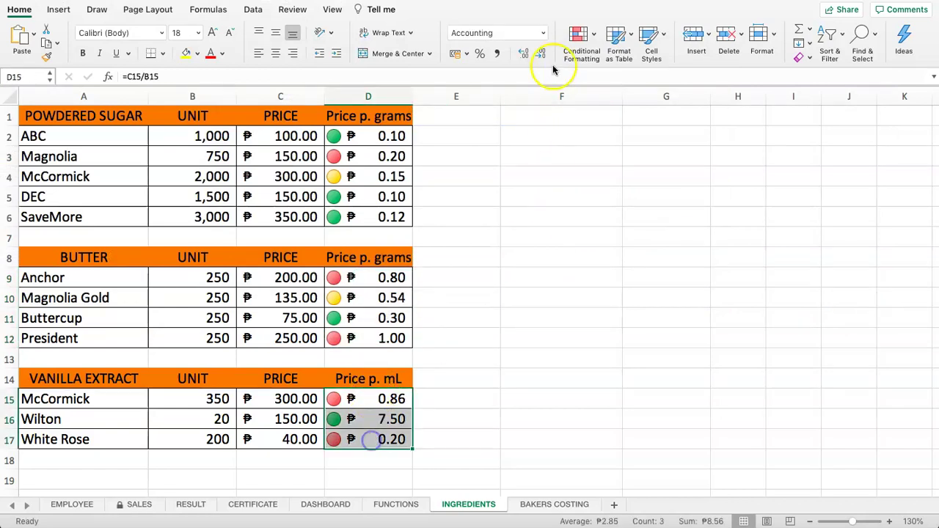
# Reverse the icon order of the Vanilla Extract icon set rule and apply it
pyautogui.click(578, 36)
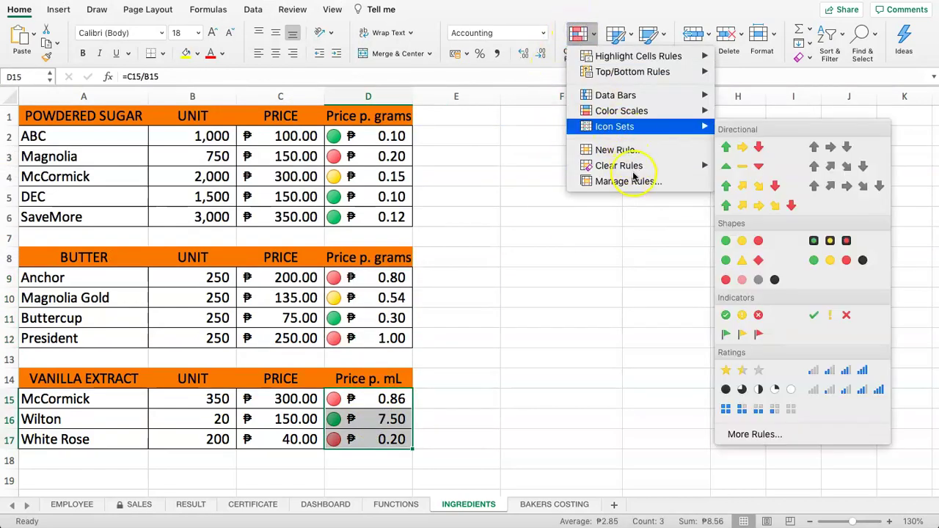
pyautogui.click(627, 182)
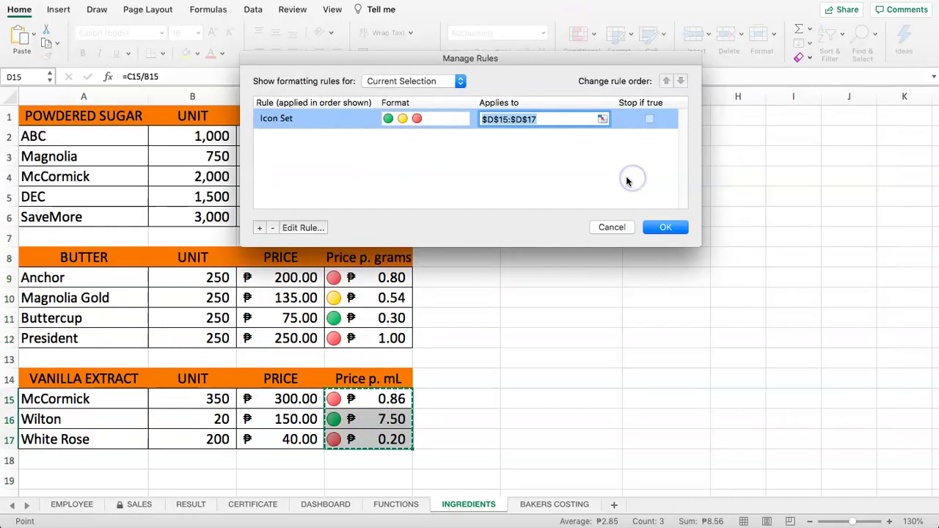
pyautogui.doubleClick(291, 117)
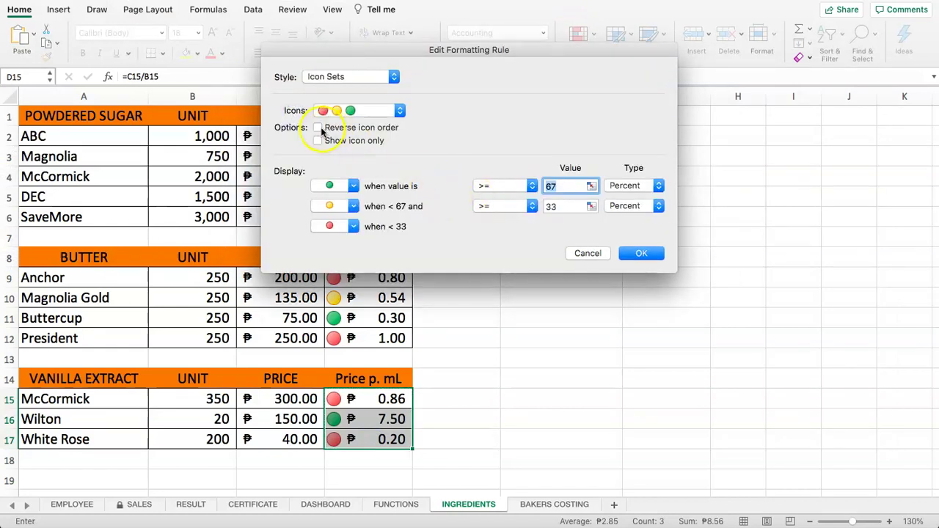
pyautogui.click(496, 244)
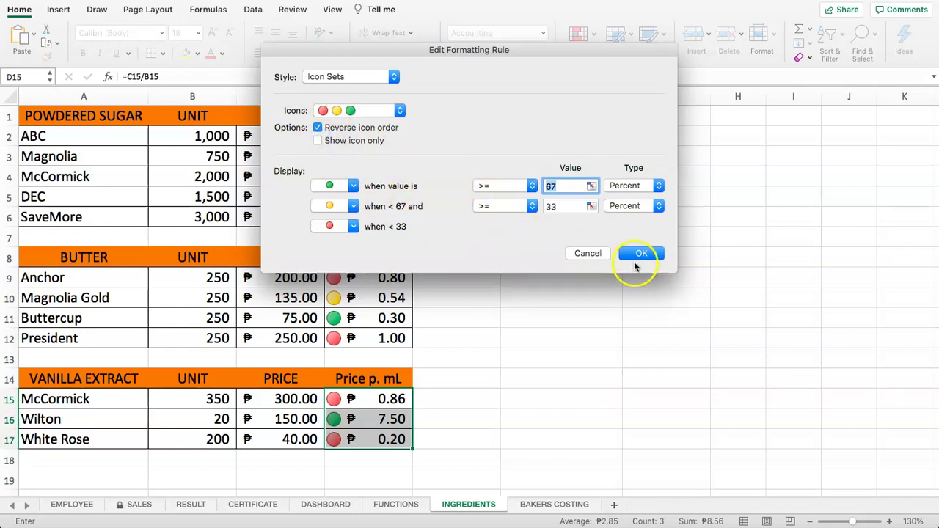
pyautogui.click(353, 186)
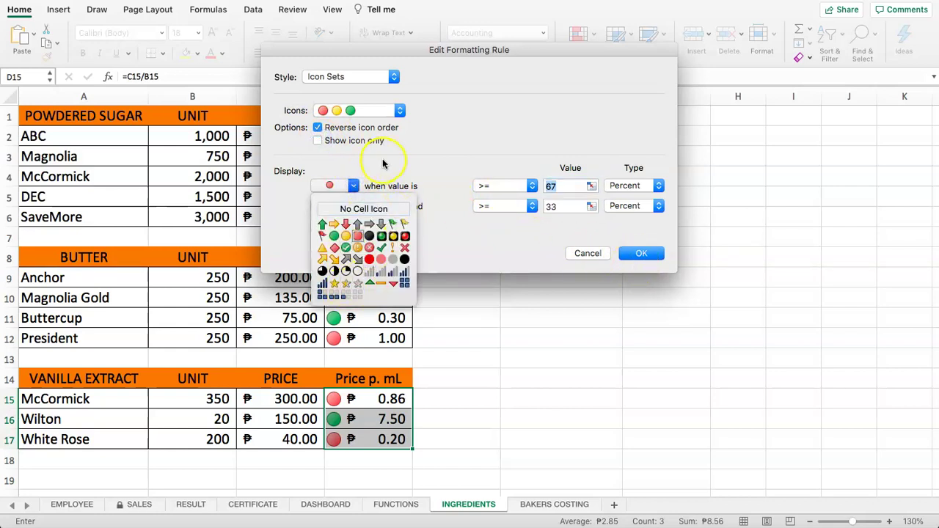
pyautogui.click(382, 163)
pyautogui.click(644, 253)
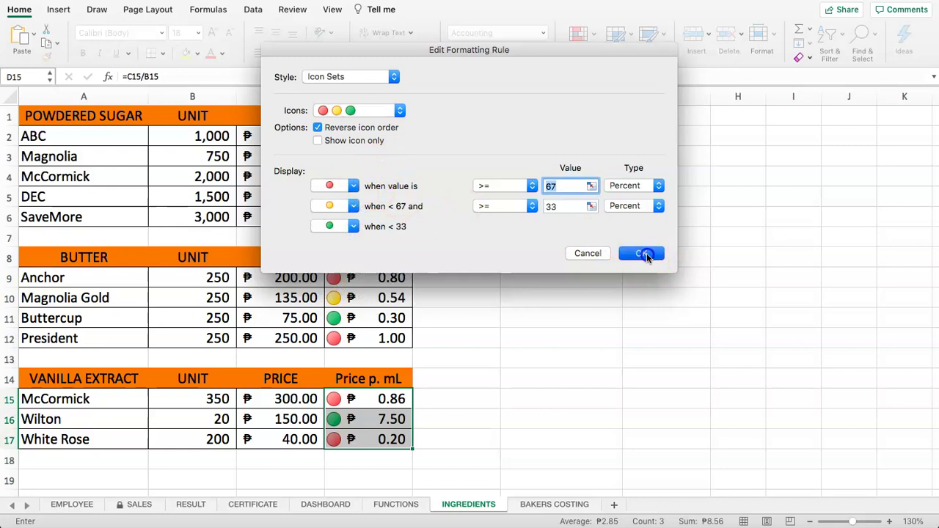
pyautogui.click(658, 225)
pyautogui.click(488, 296)
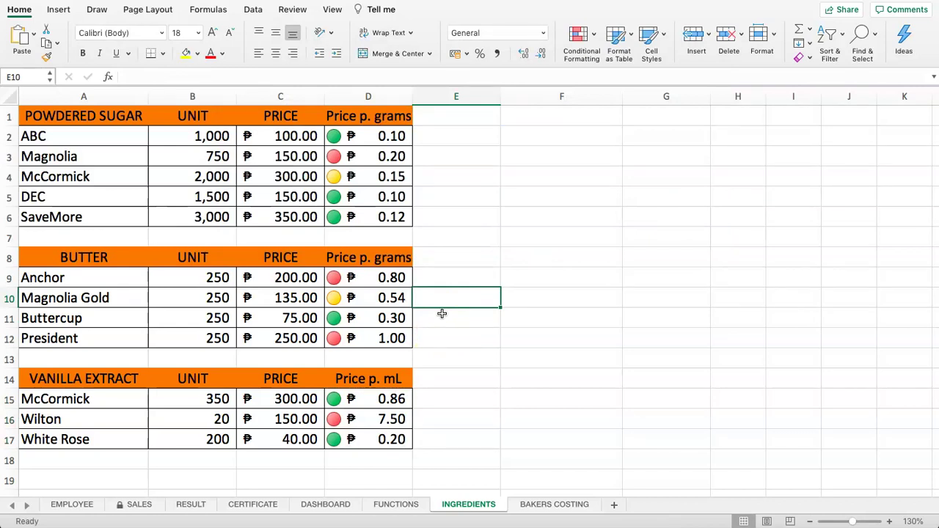
pyautogui.moveTo(367, 136); pyautogui.dragTo(376, 220)
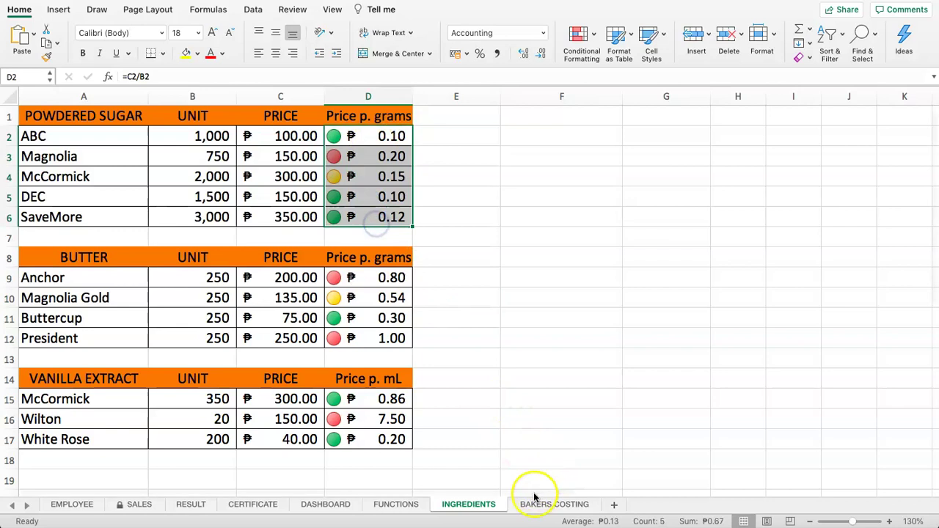
pyautogui.click(546, 389)
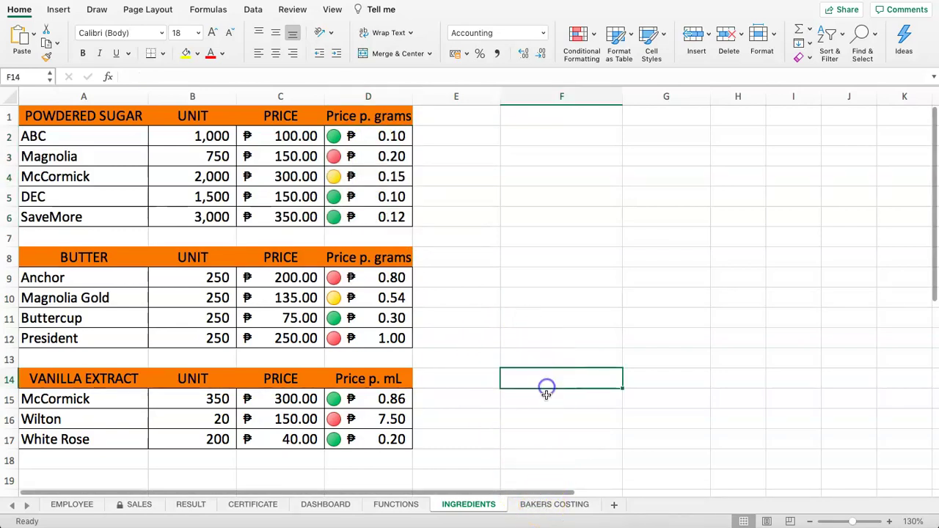
pyautogui.click(546, 396)
pyautogui.write('=')
pyautogui.click(376, 398)
pyautogui.write('\\')
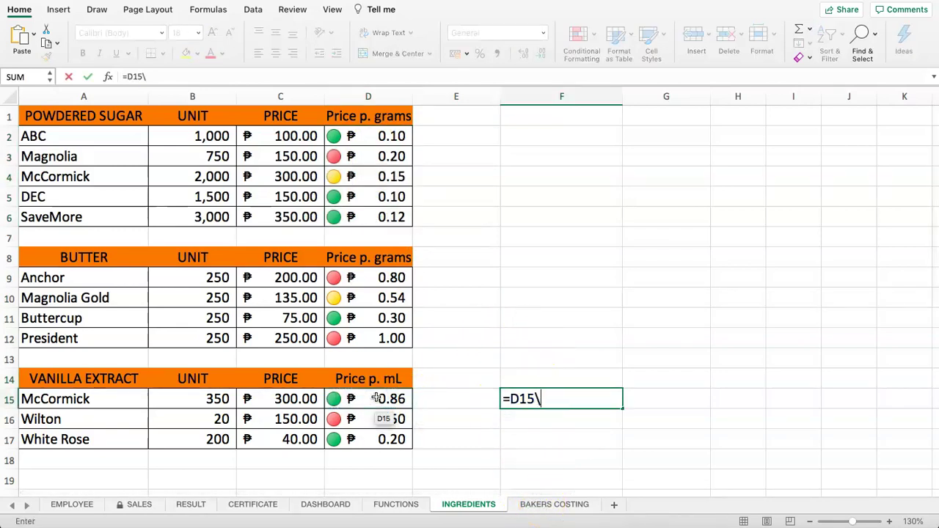
pyautogui.press('BackSpace')
pyautogui.press('Return')
pyautogui.click(533, 399)
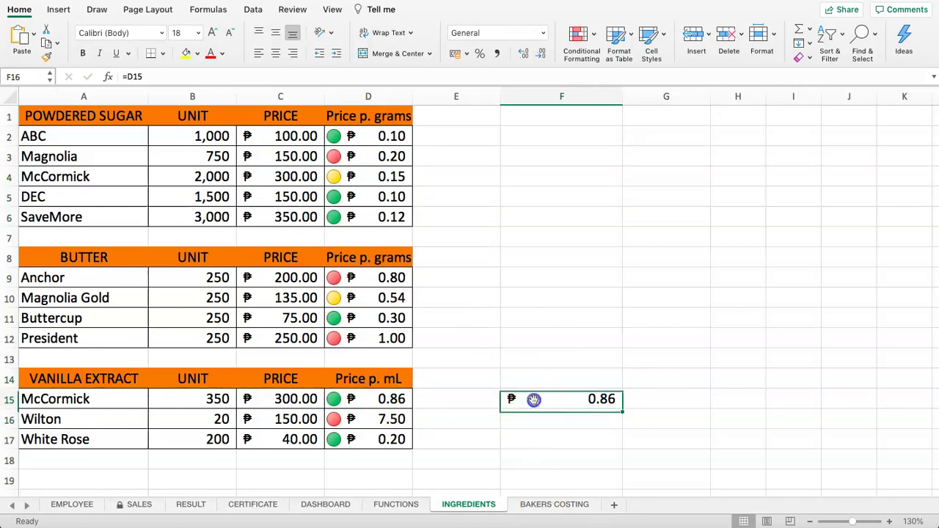
pyautogui.press('BackSpace')
pyautogui.moveTo(369, 116); pyautogui.dragTo(379, 398)
pyautogui.click(476, 297)
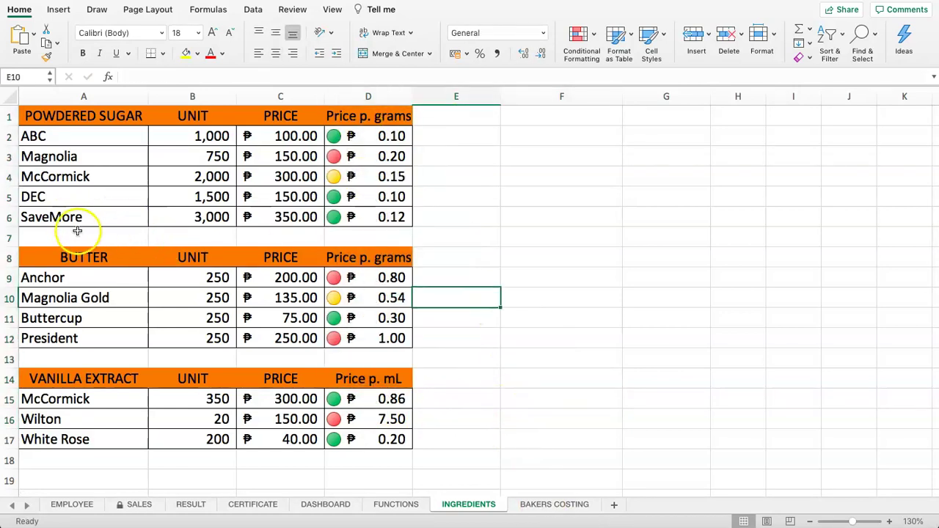
# Insert a row above SaveMore for Tate & Lyle with 1000 units and a 250 price
pyautogui.rightClick(8, 218)
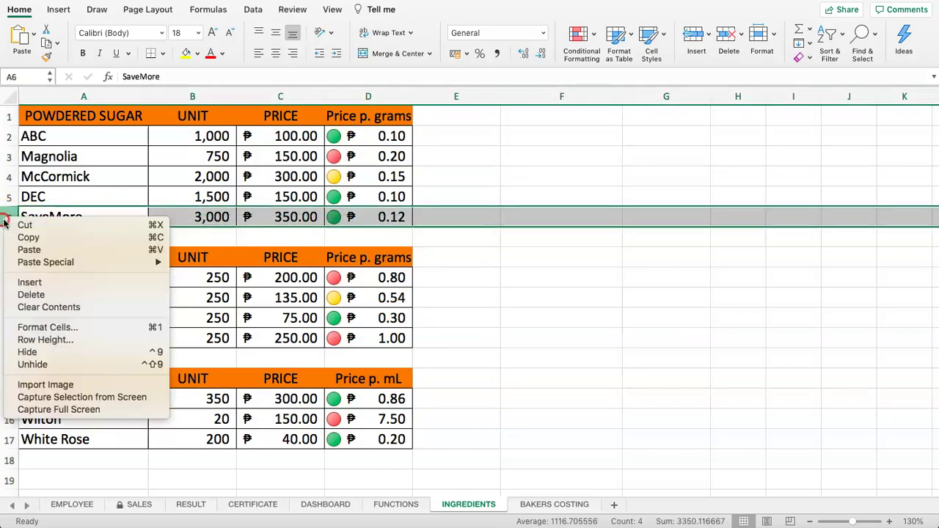
pyautogui.click(30, 283)
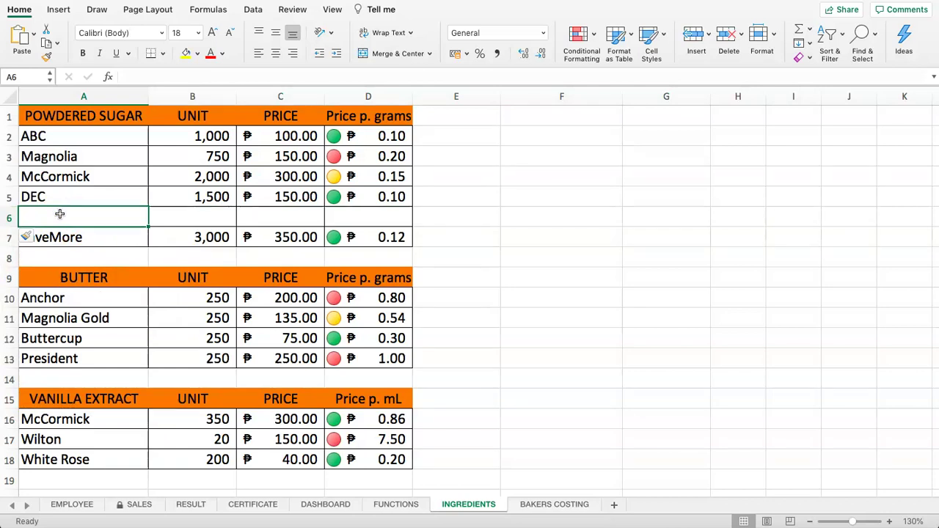
pyautogui.write('Tat')
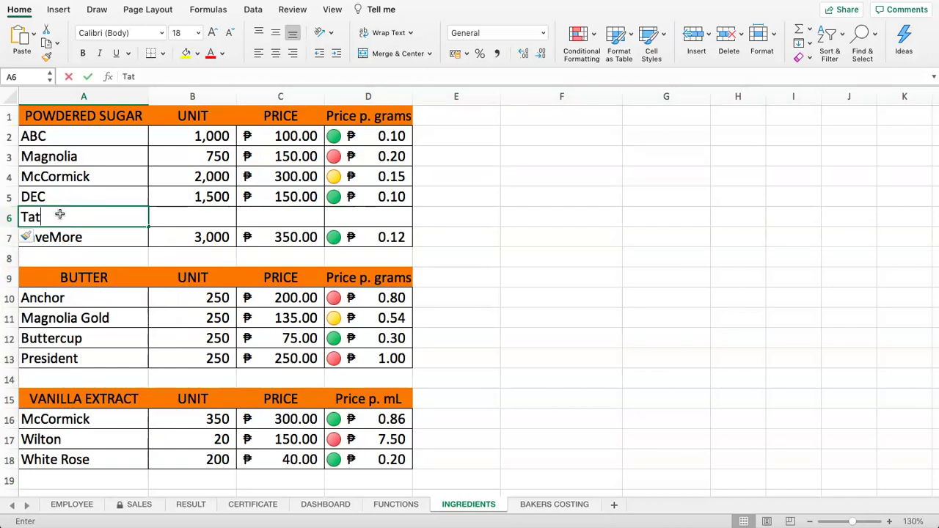
pyautogui.write('e & Lyle')
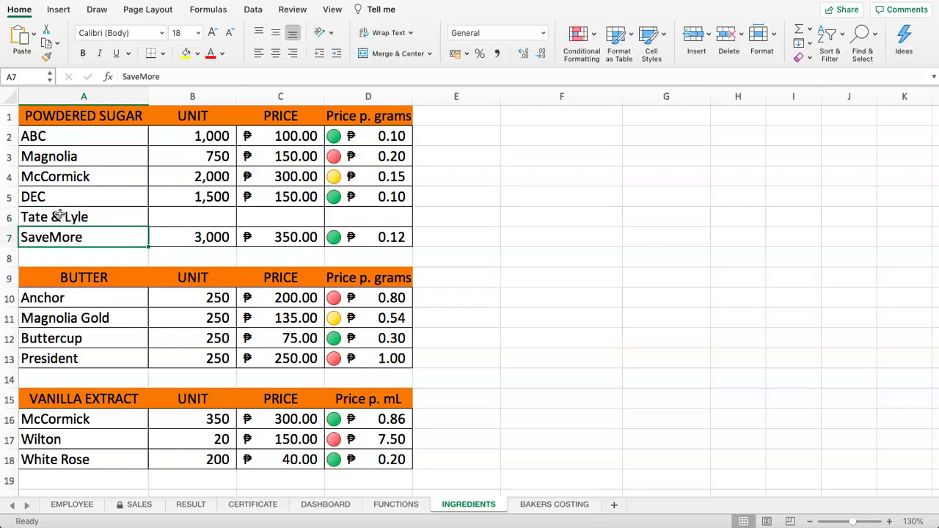
pyautogui.press('Up')
pyautogui.press('Right')
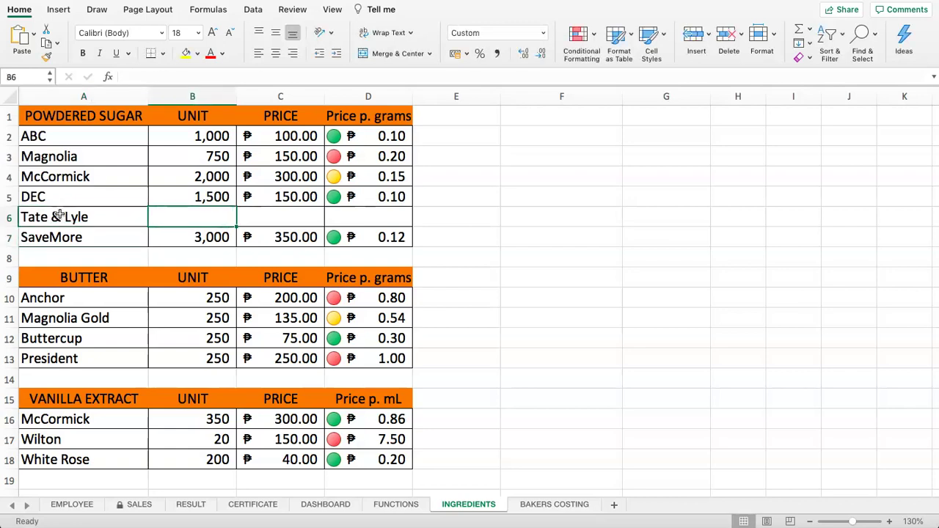
pyautogui.write('1000')
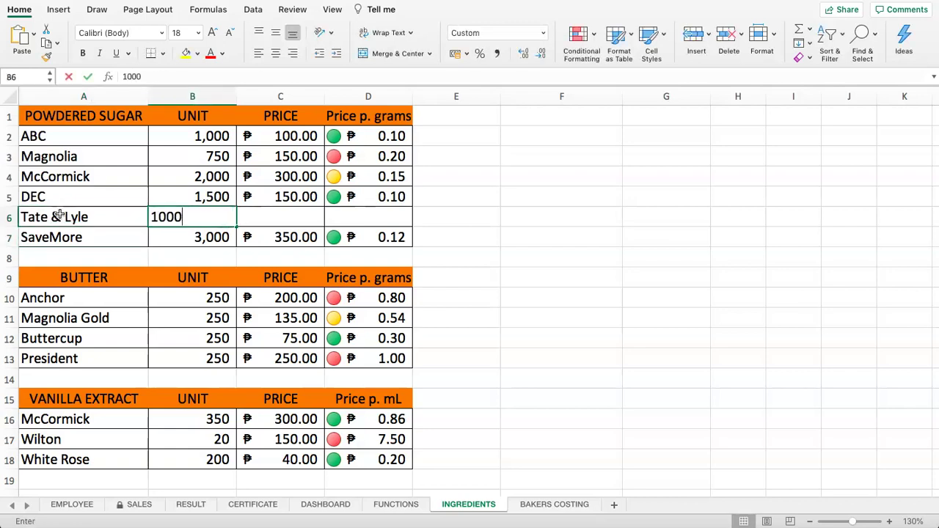
pyautogui.press('Tab')
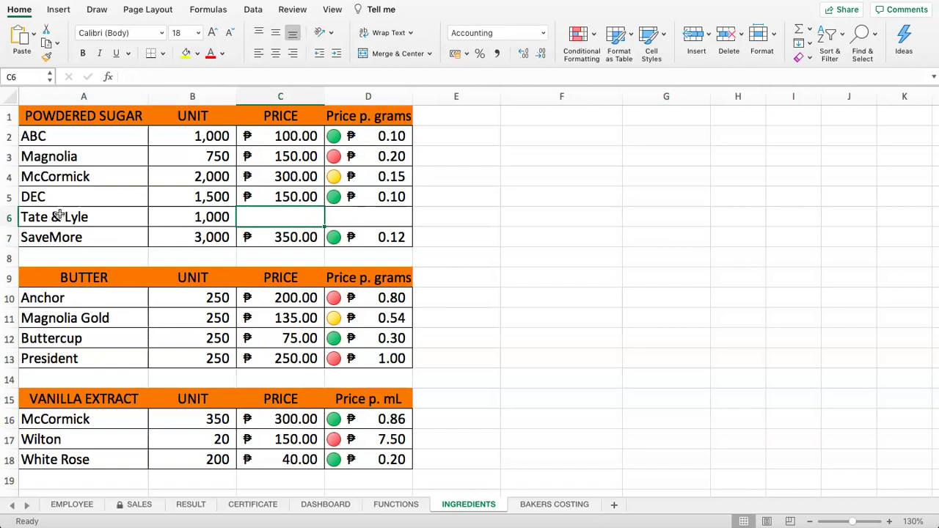
pyautogui.write('250')
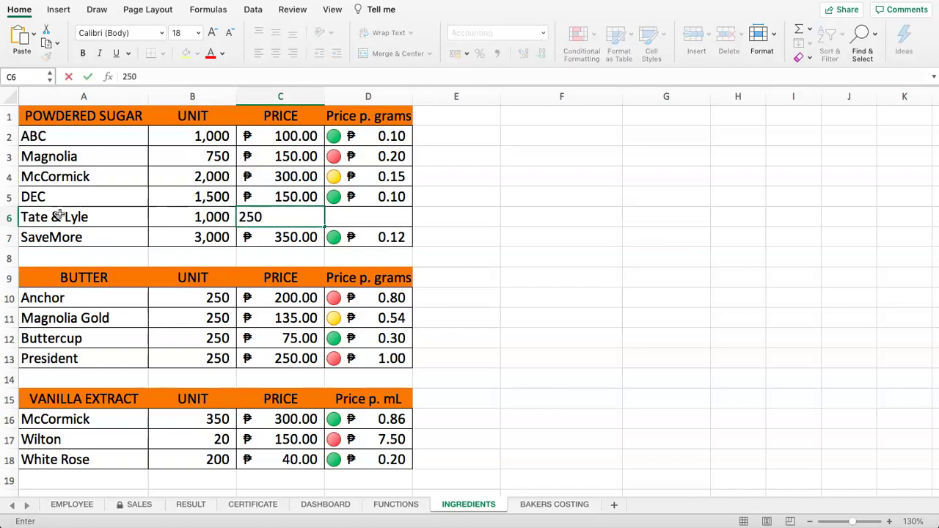
pyautogui.press('Tab')
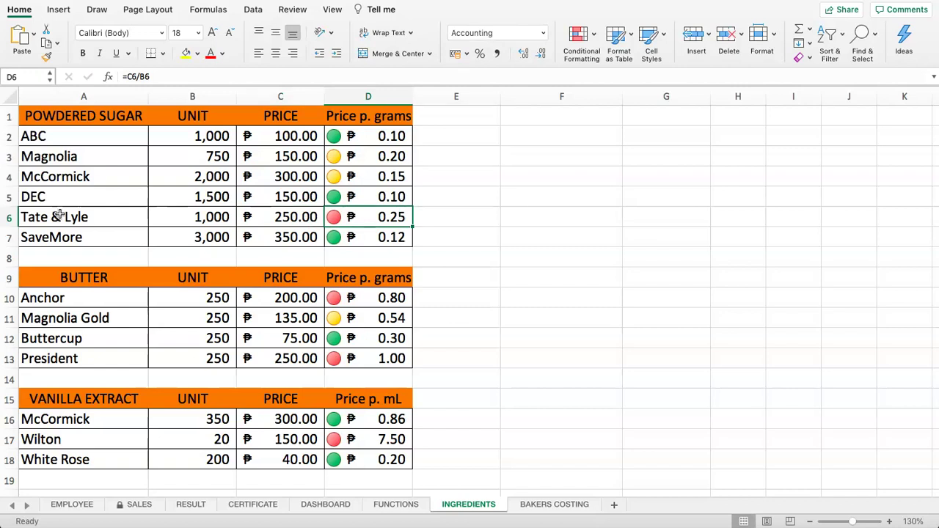
pyautogui.moveTo(344, 136); pyautogui.dragTo(367, 241)
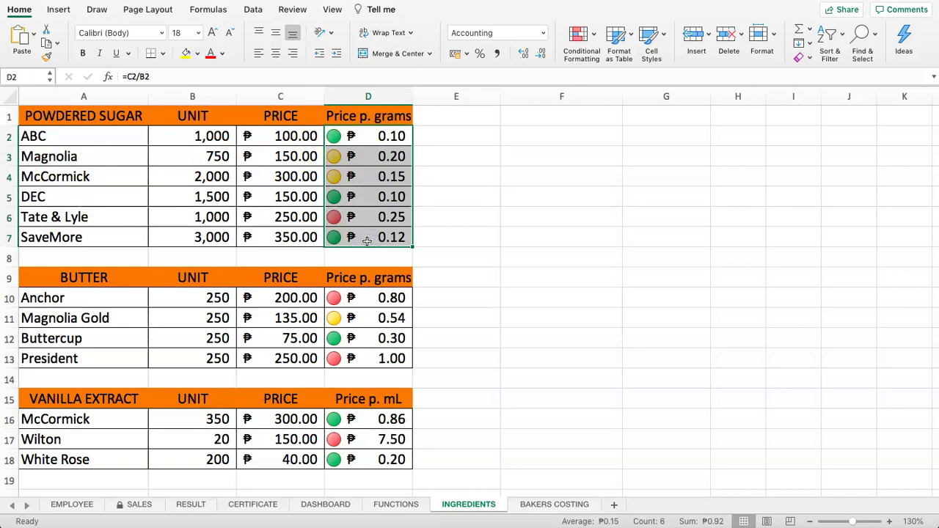
pyautogui.click(419, 217)
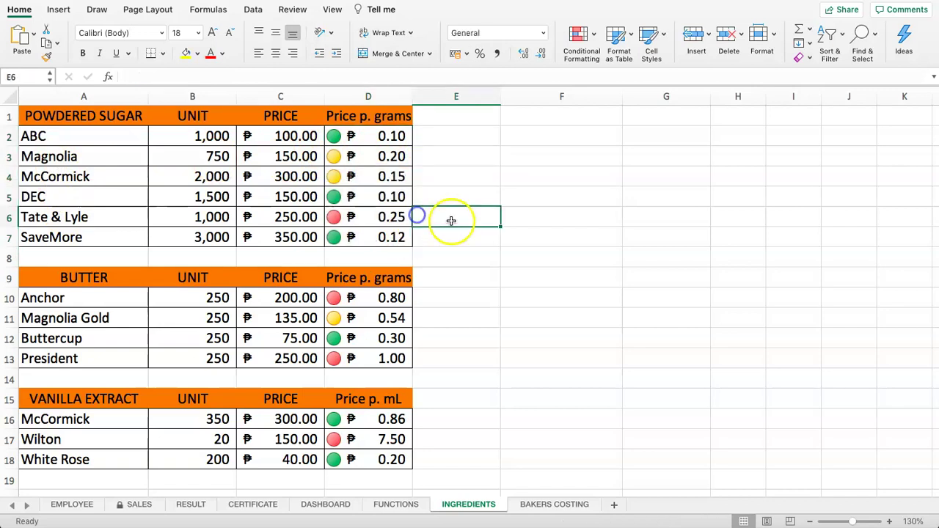
pyautogui.click(367, 230)
pyautogui.click(379, 215)
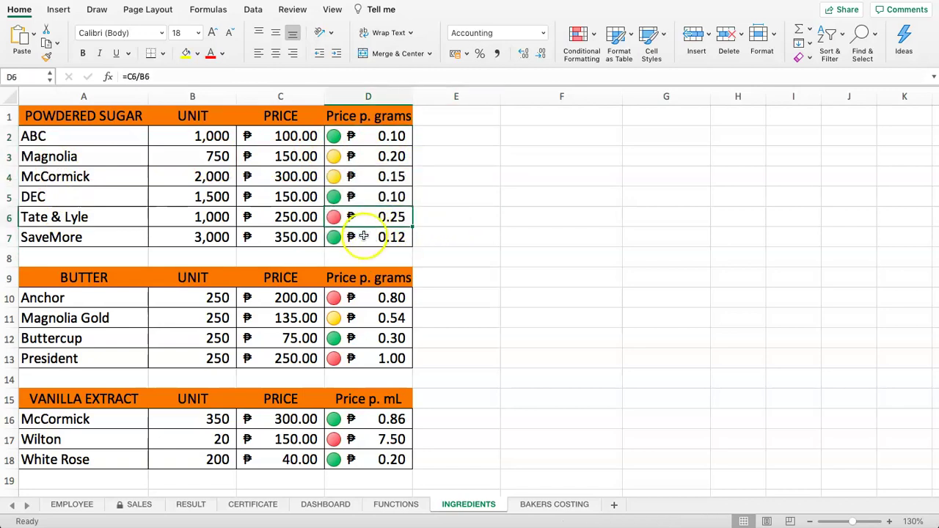
pyautogui.click(439, 222)
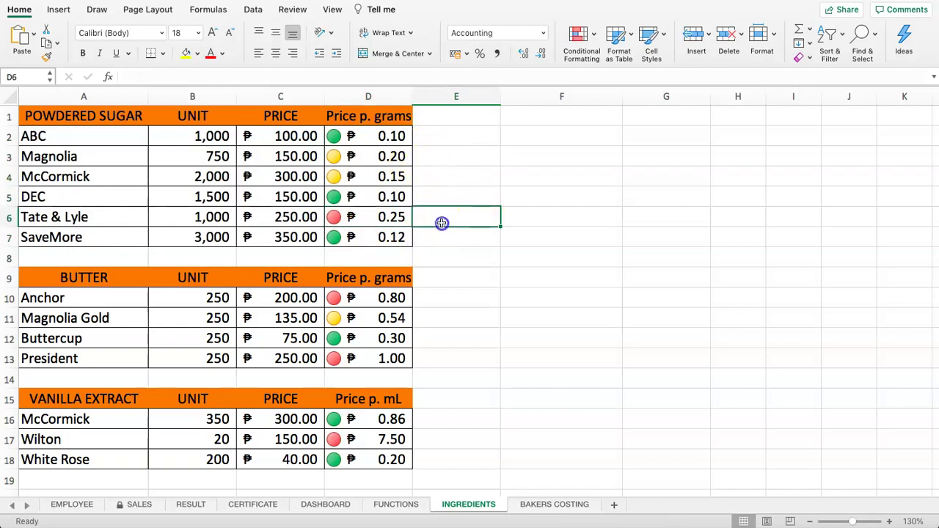
pyautogui.write('67')
pyautogui.press('Return')
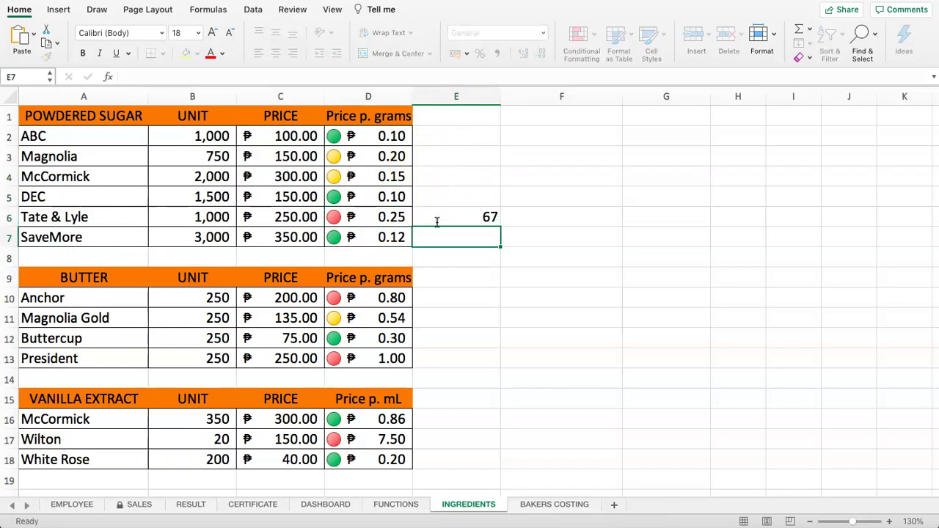
pyautogui.click(436, 222)
pyautogui.press('Down')
pyautogui.press('Up')
pyautogui.press('Up')
pyautogui.press('Up')
pyautogui.press('Up')
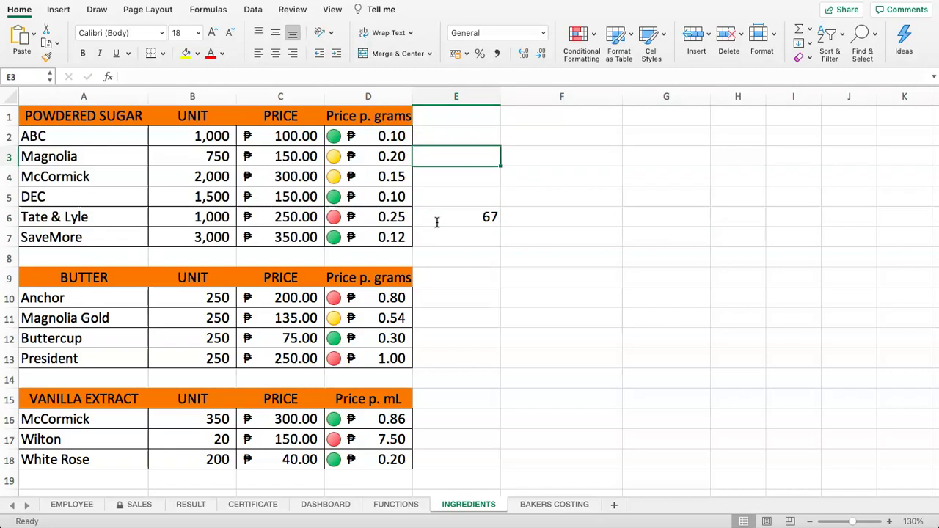
pyautogui.press('Up')
pyautogui.write('33')
pyautogui.press('Return')
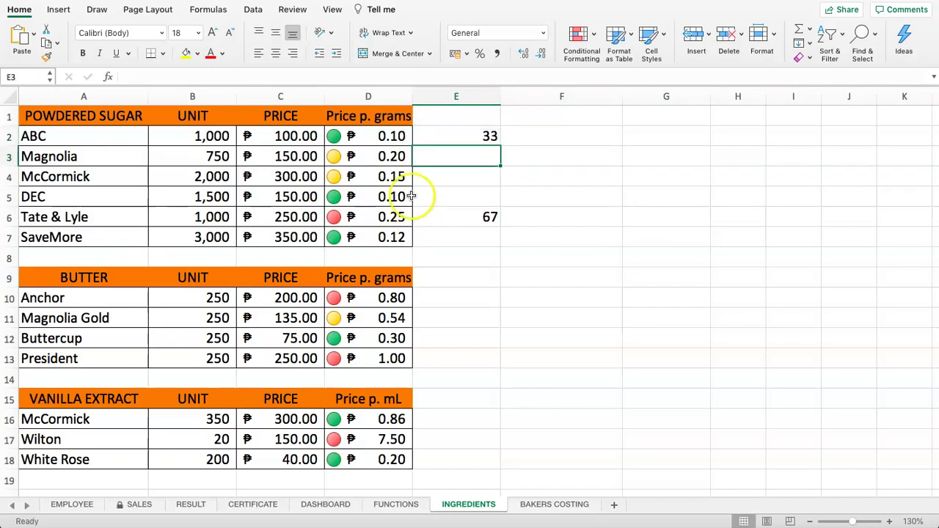
pyautogui.write('34 - ')
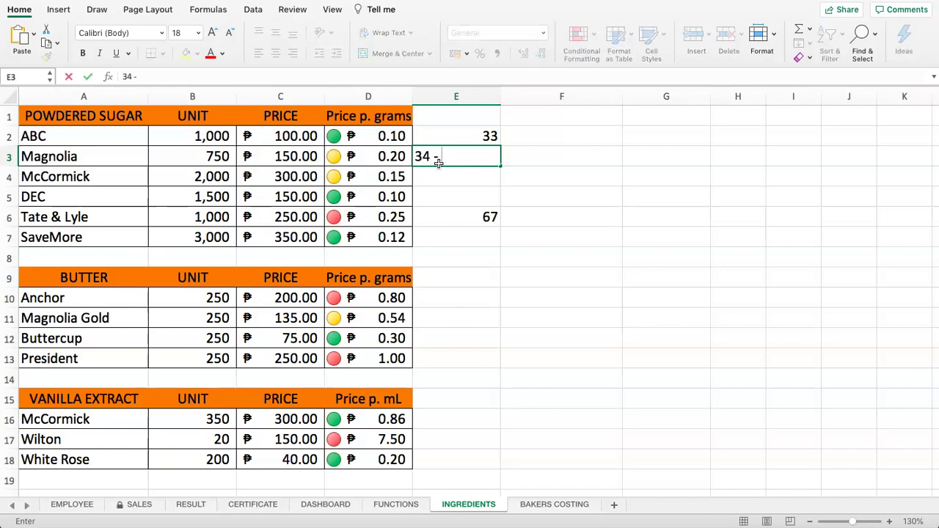
pyautogui.write('66')
pyautogui.press('Return')
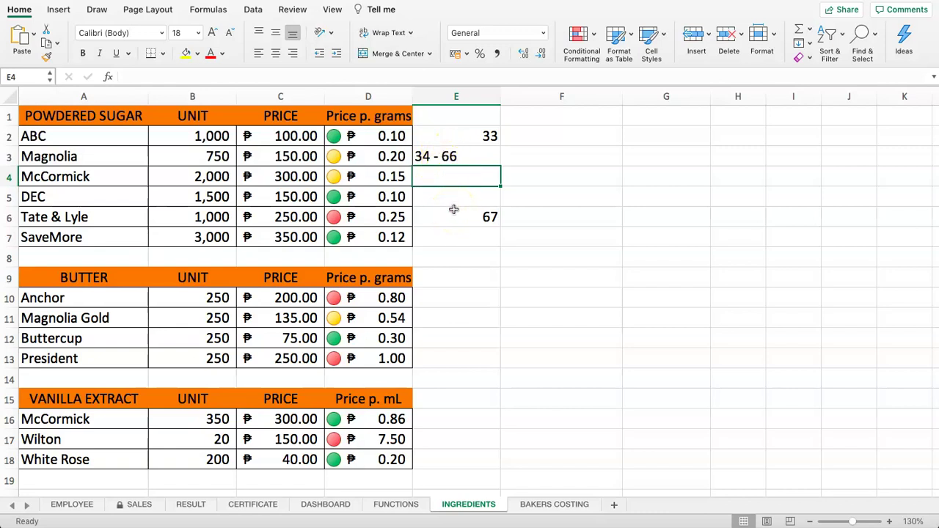
pyautogui.moveTo(455, 136); pyautogui.dragTo(454, 225)
pyautogui.press('Delete')
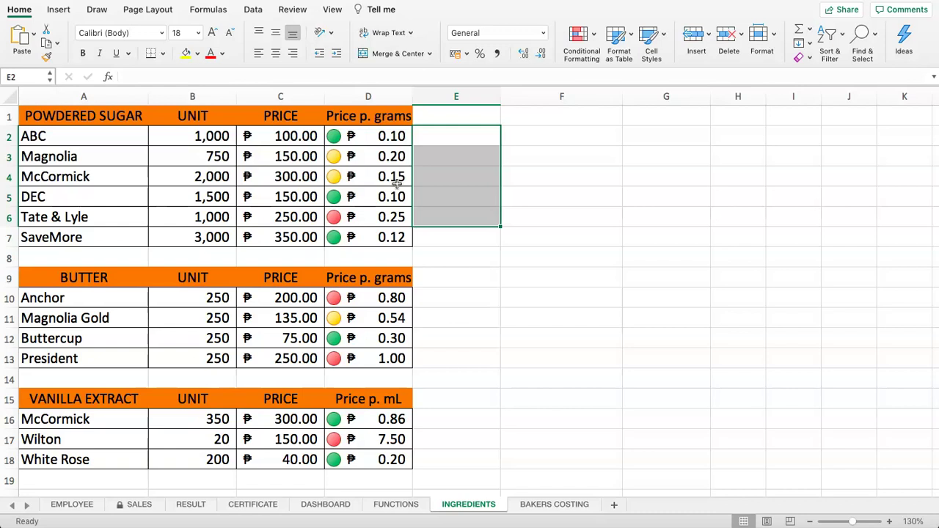
pyautogui.moveTo(351, 136); pyautogui.dragTo(357, 237)
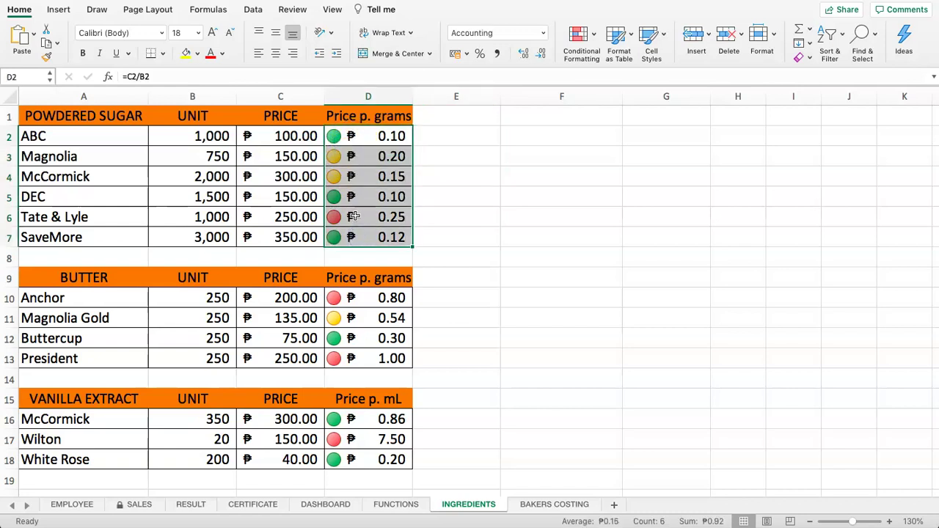